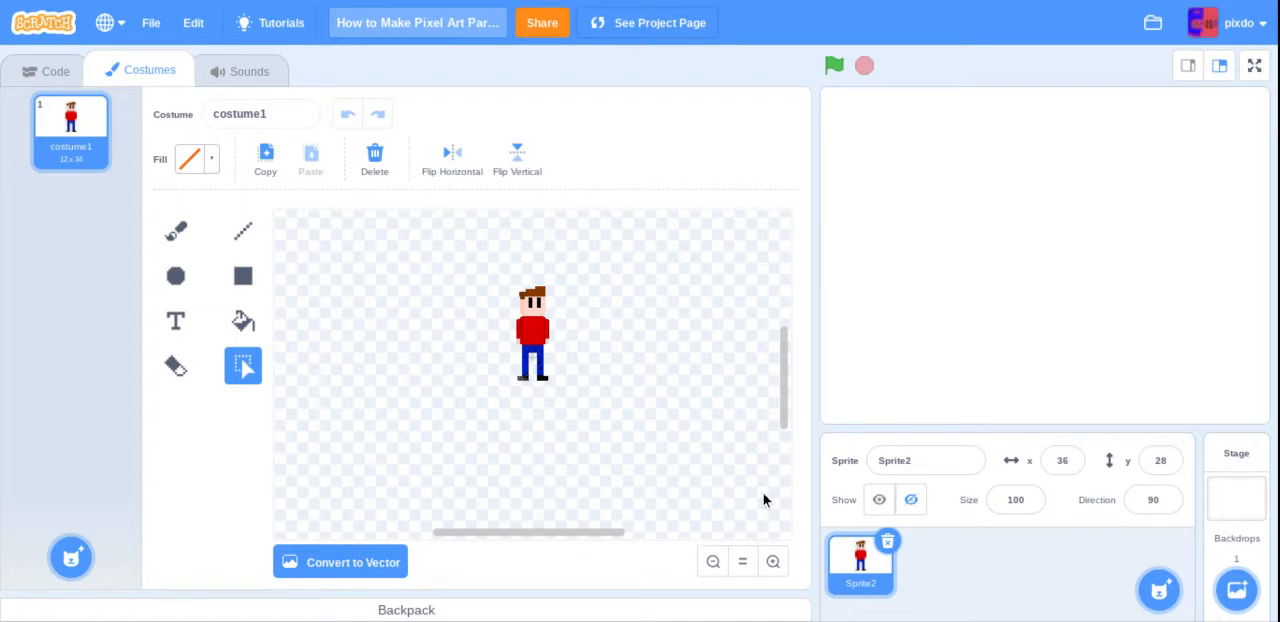
# Step: Convert the pixel character's costume from bitmap to vector
pyautogui.click(772, 558)
pyautogui.click(772, 558)
pyautogui.click(772, 558)
pyautogui.click(772, 558)
pyautogui.click(772, 558)
pyautogui.click(772, 558)
pyautogui.scroll(1, 577, 382)
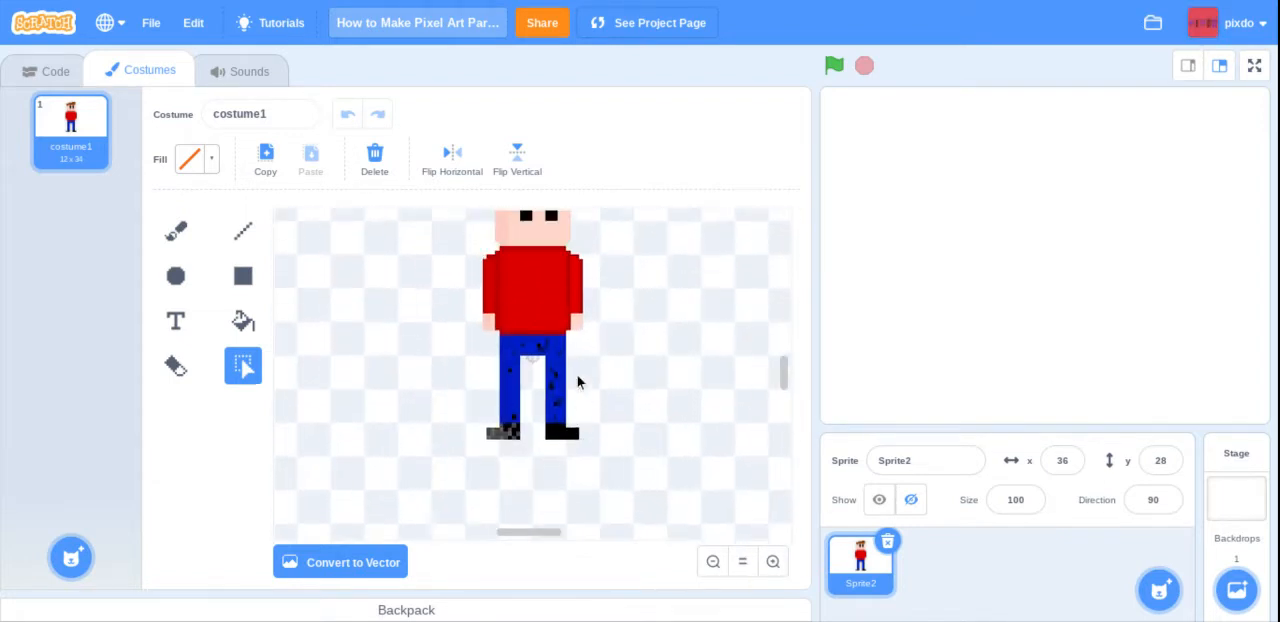
pyautogui.scroll(2, 577, 378)
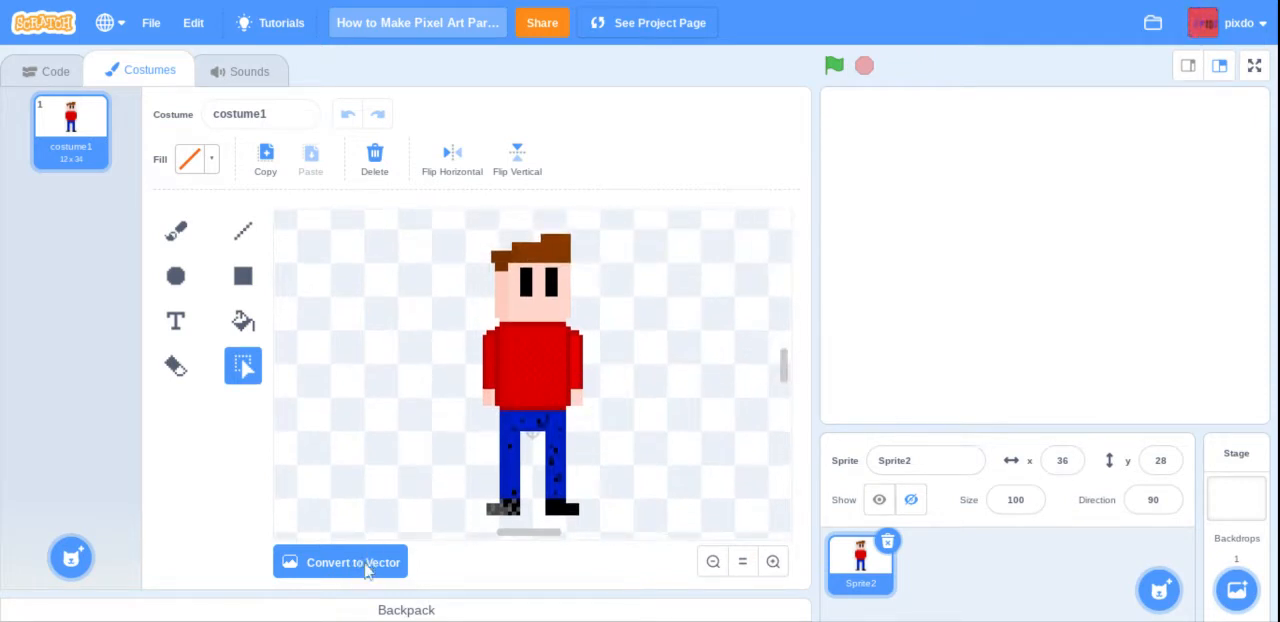
pyautogui.click(366, 571)
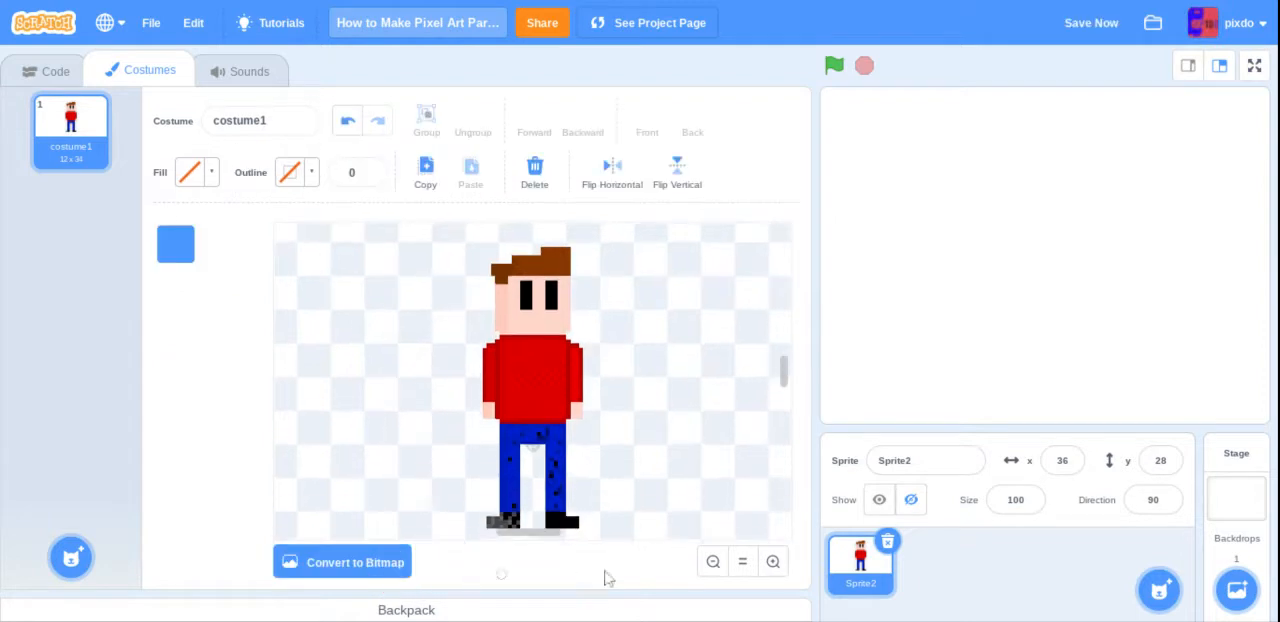
# Step: Scale the vector character down to about 10 × 28 in the costume editor
pyautogui.click(714, 562)
pyautogui.click(718, 565)
pyautogui.click(718, 565)
pyautogui.click(718, 565)
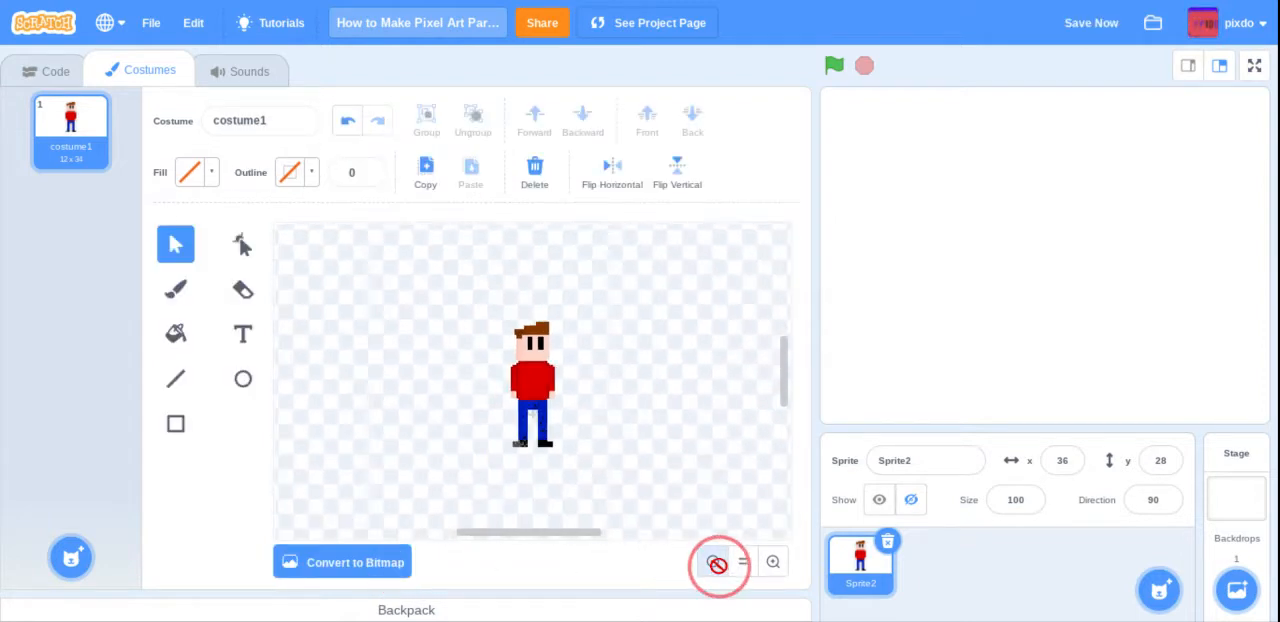
pyautogui.click(718, 565)
pyautogui.click(533, 364)
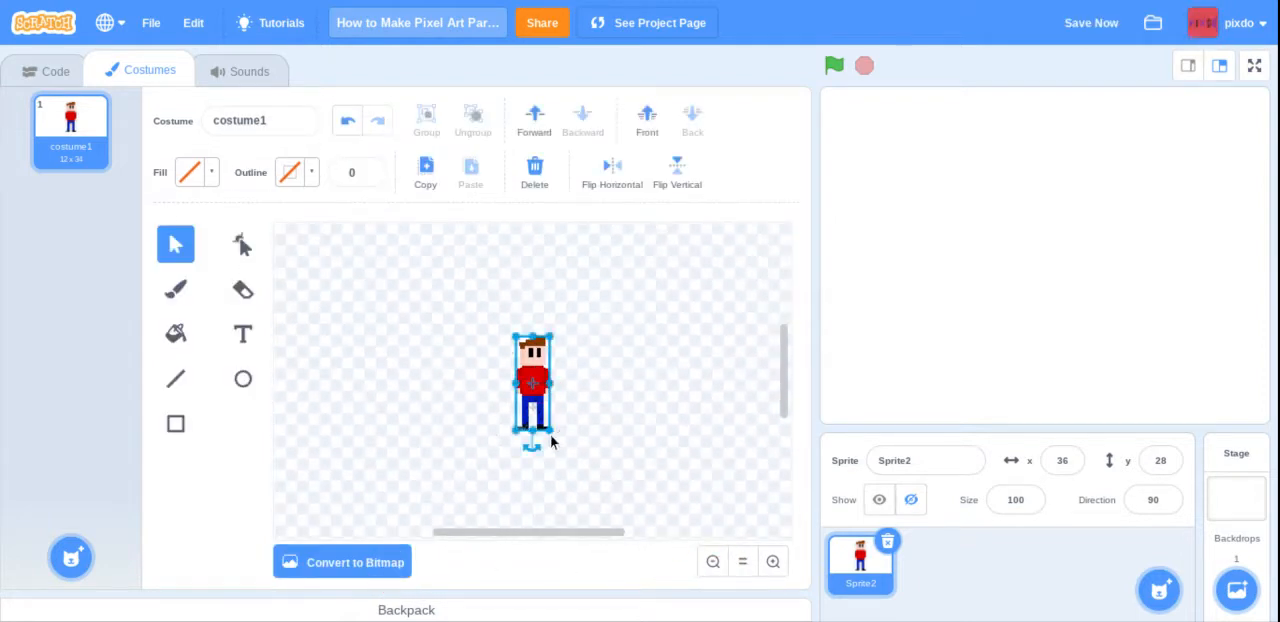
pyautogui.moveTo(551, 433); pyautogui.dragTo(540, 414)
pyautogui.click(625, 439)
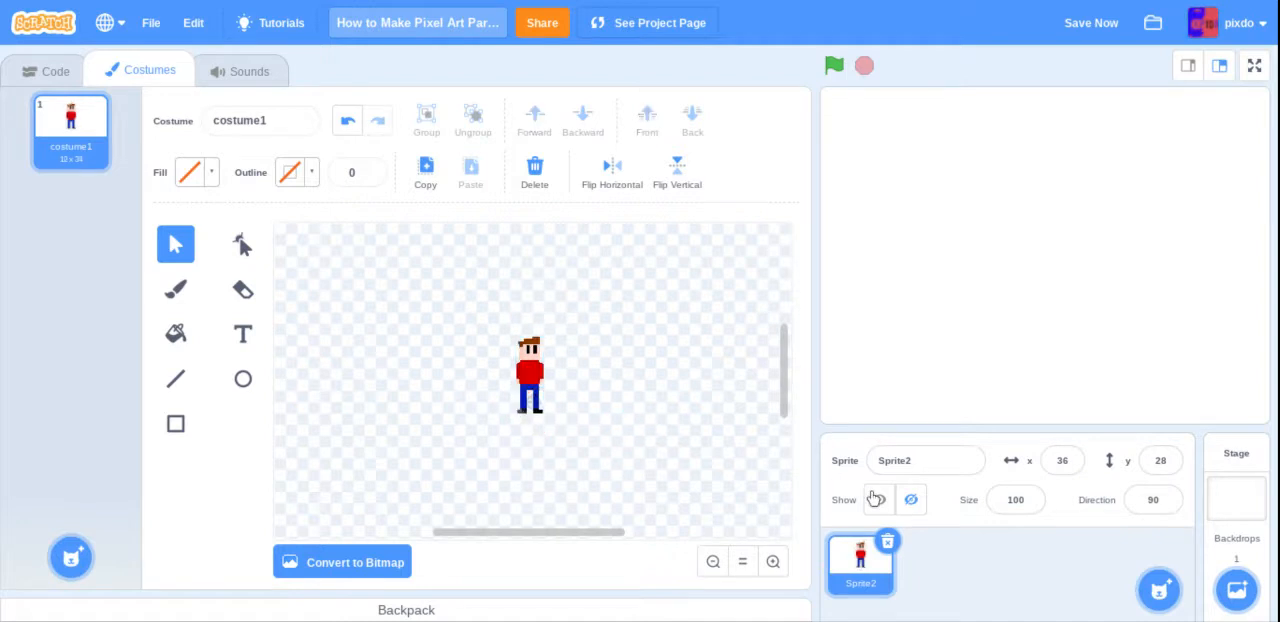
# Step: Show the sprite at size 1000 and move it on the stage to about x -2, y -97 so the whole character fits
pyautogui.click(879, 499)
pyautogui.click(1014, 499)
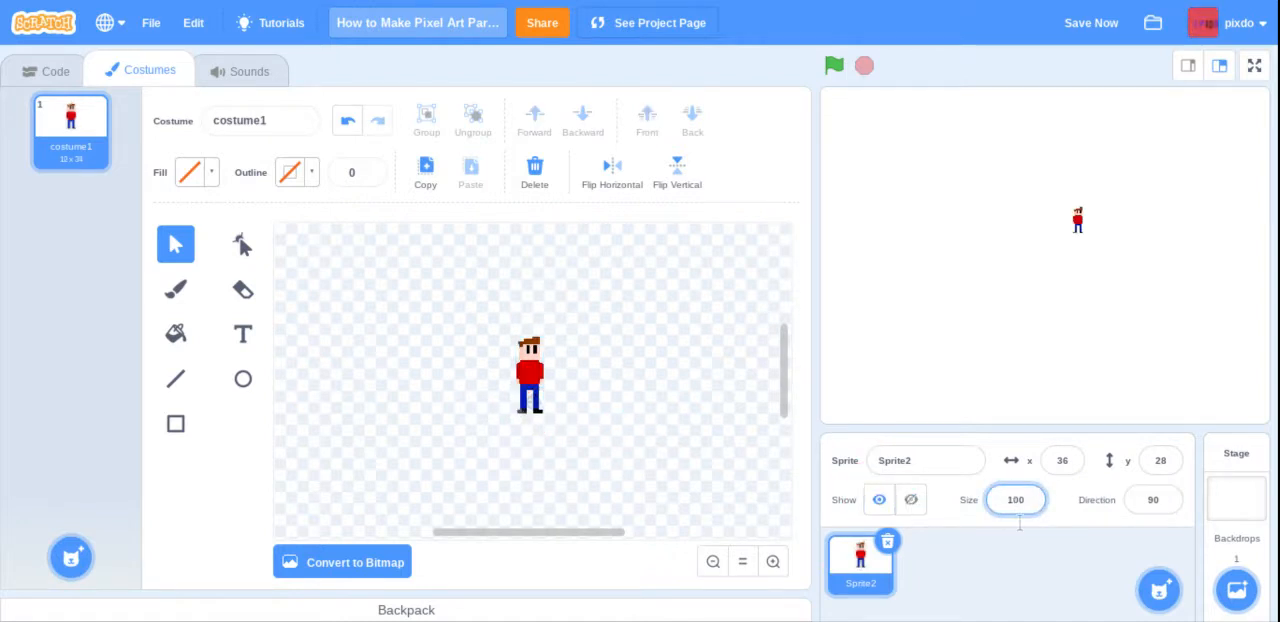
pyautogui.write('0')
pyautogui.press('Return')
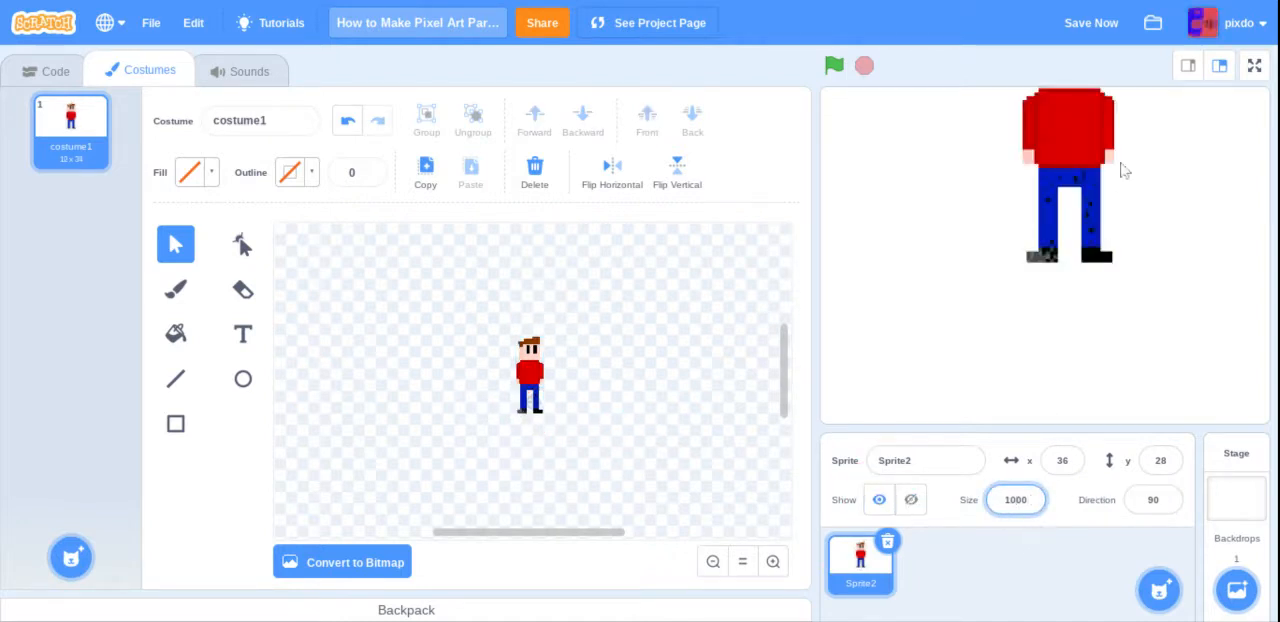
pyautogui.moveTo(1058, 151); pyautogui.dragTo(1019, 267)
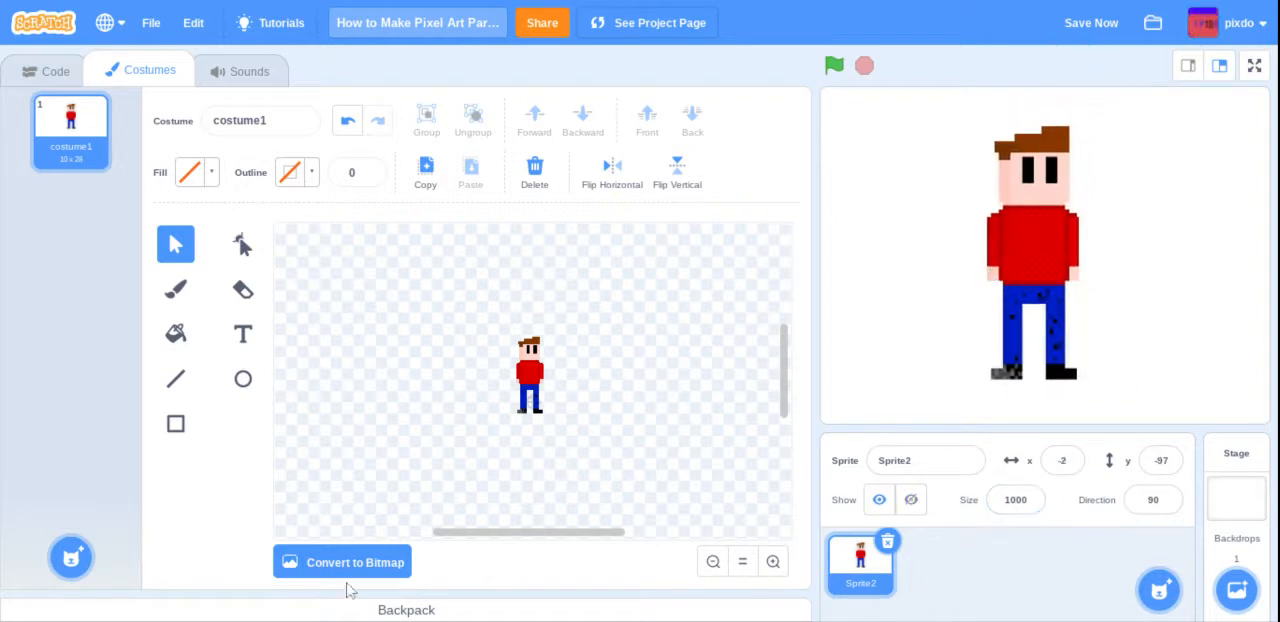
# Step: Try converting the costume to bitmap and undo the conversion
pyautogui.click(367, 560)
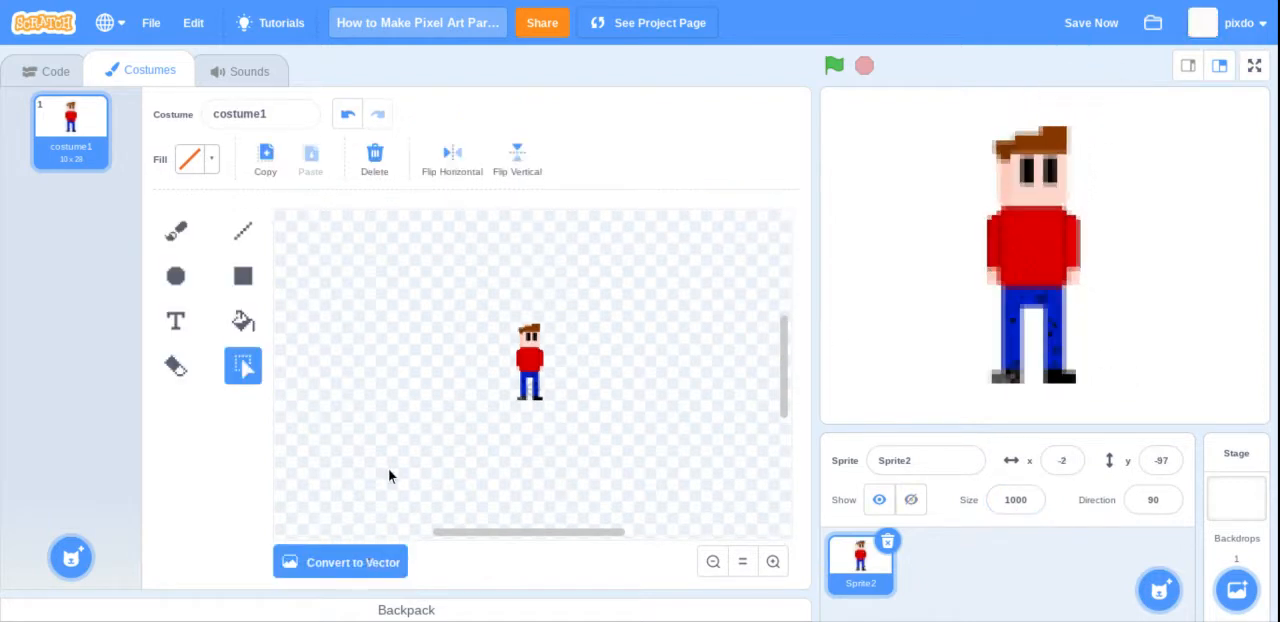
pyautogui.click(349, 117)
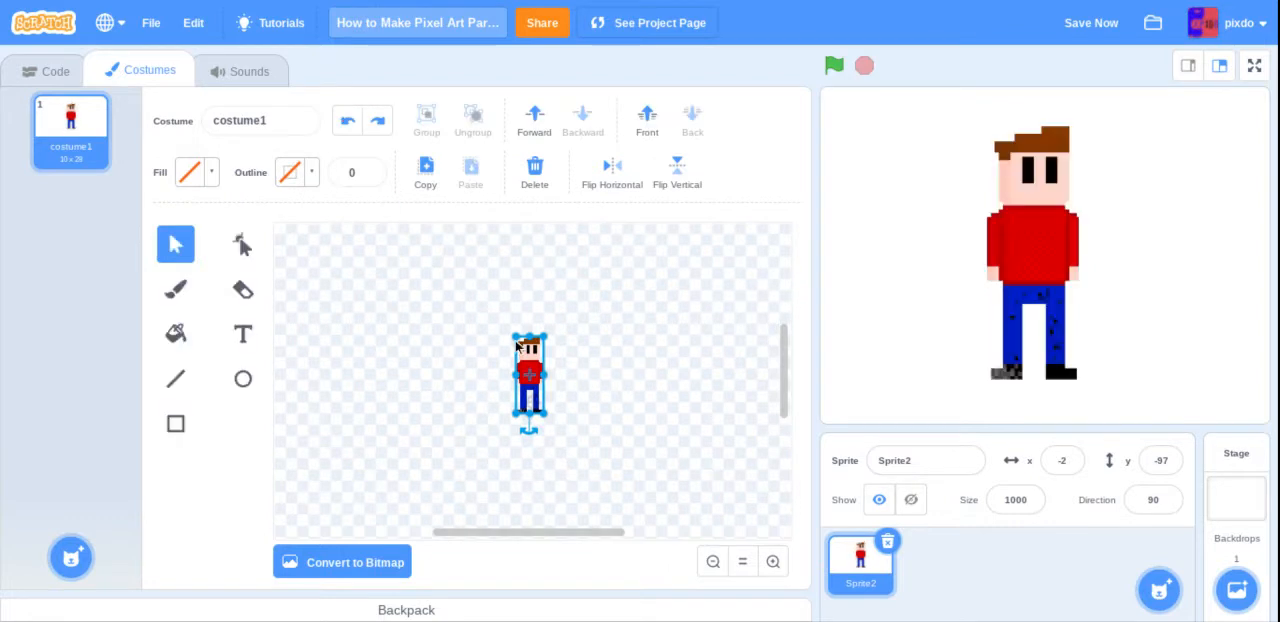
# Step: Enlarge the vector character to about 50 × 140, reposition it on the canvas centre and convert the costume to bitmap
pyautogui.moveTo(546, 413); pyautogui.dragTo(657, 520)
pyautogui.moveTo(571, 434); pyautogui.dragTo(508, 306)
pyautogui.click(382, 560)
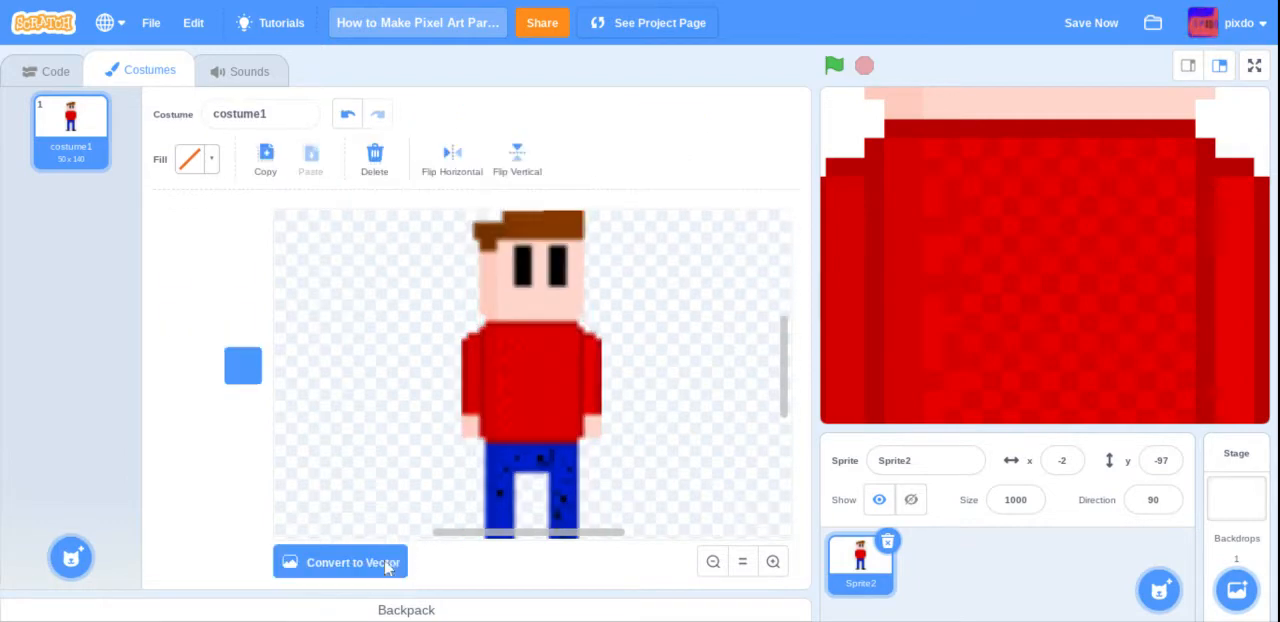
# Step: Set the sprite's size to 100, raise it to 387, and move the sprite up on the stage to about x -8, y -66
pyautogui.click(1015, 500)
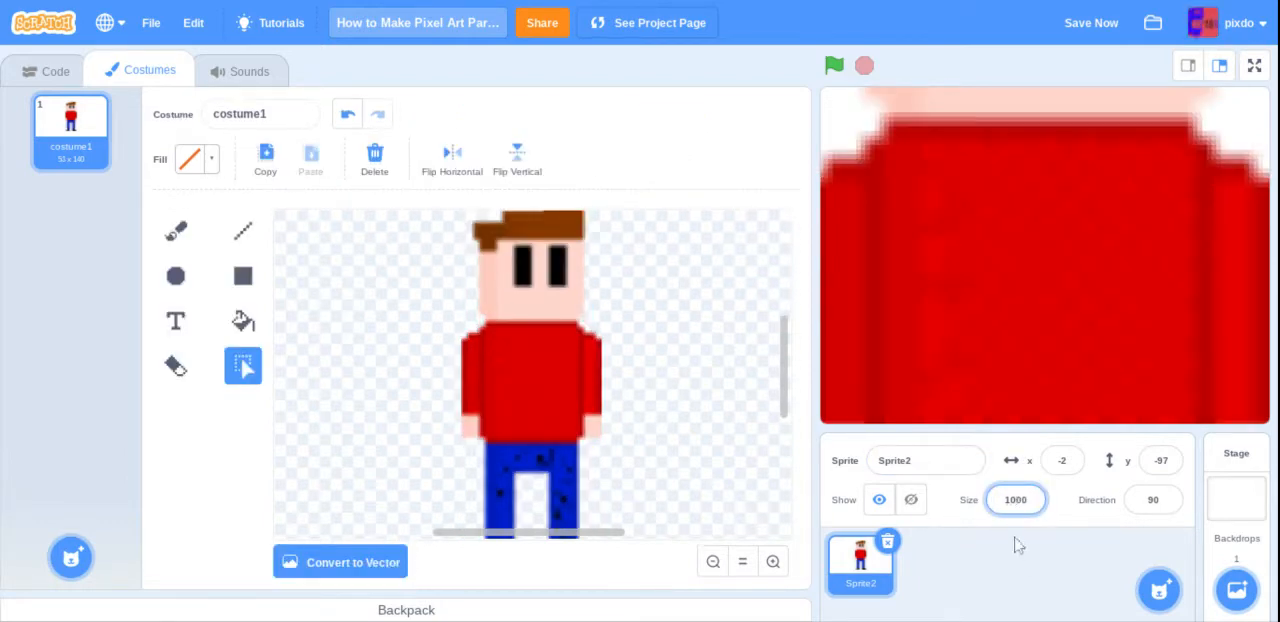
pyautogui.press('BackSpace')
pyautogui.press('Return')
pyautogui.click(1015, 503)
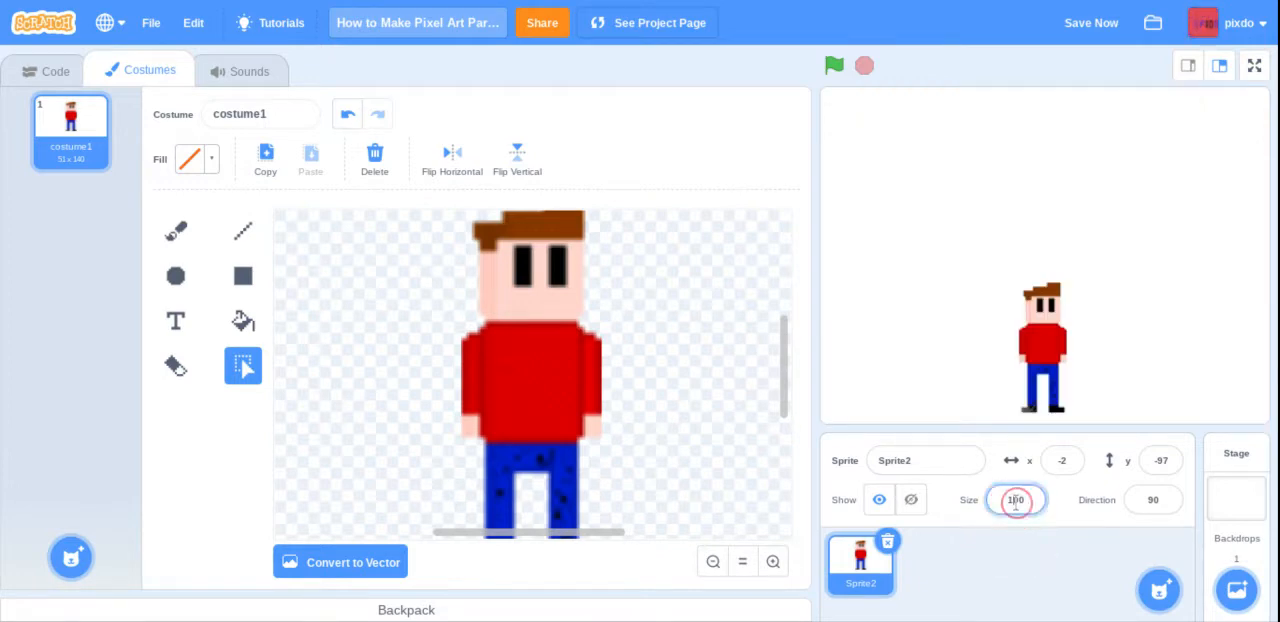
pyautogui.press('BackSpace')
pyautogui.write('9')
pyautogui.click(1009, 555)
pyautogui.moveTo(1055, 376); pyautogui.dragTo(1048, 347)
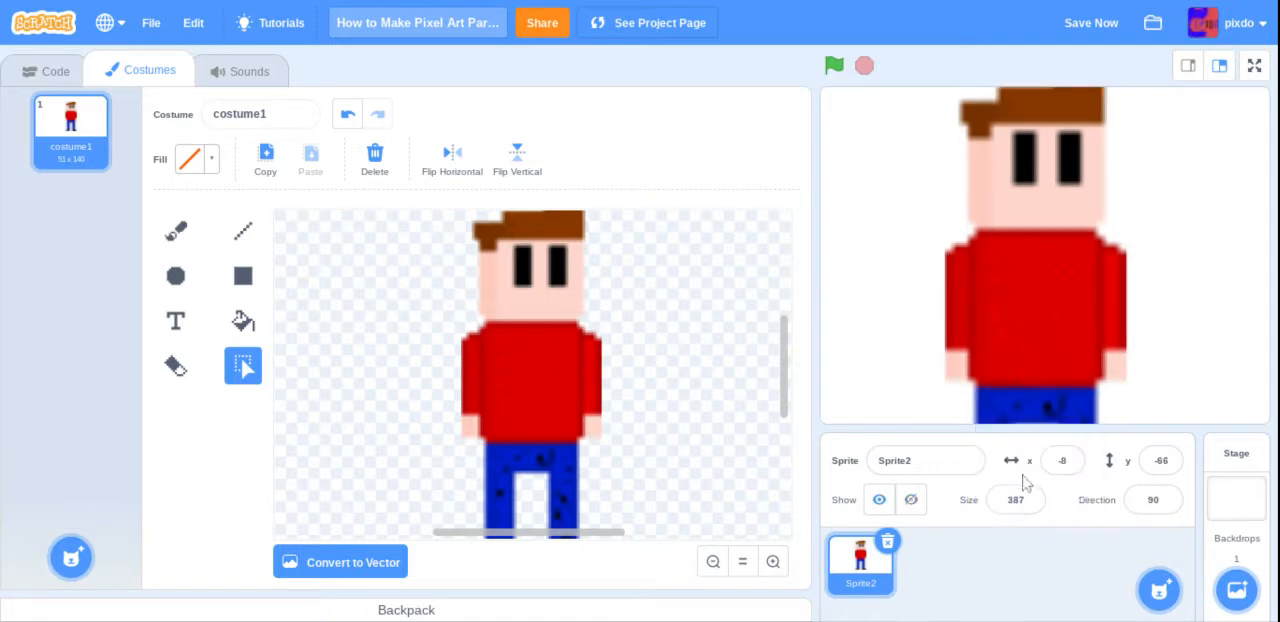
# Step: Set the sprite's size to 250 and move it up on the stage to about x 4, y -3
pyautogui.click(1024, 499)
pyautogui.press('BackSpace')
pyautogui.press('BackSpace')
pyautogui.write('250')
pyautogui.press('Return')
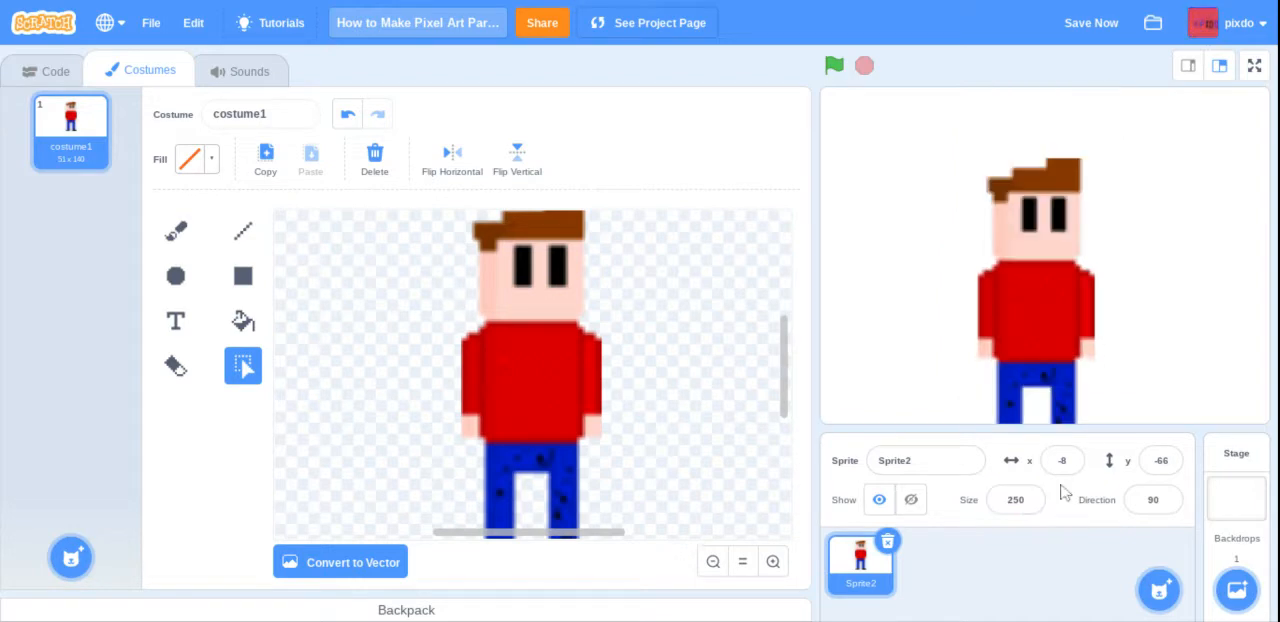
pyautogui.moveTo(1020, 345); pyautogui.dragTo(1034, 286)
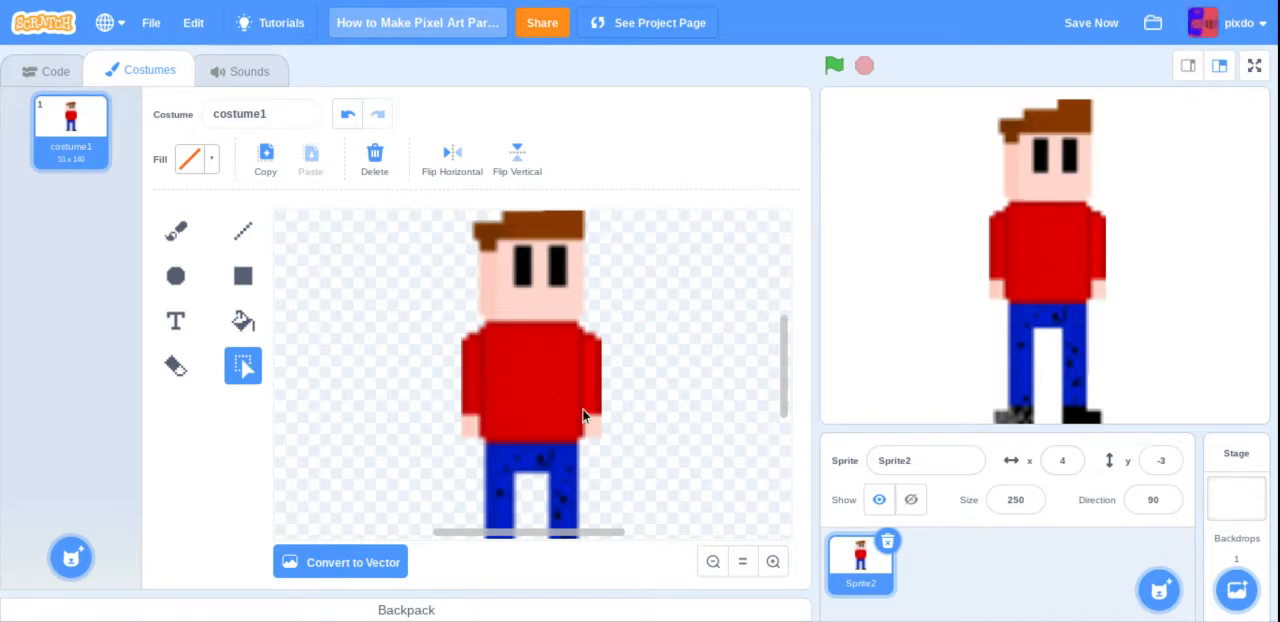
# Step: With the bitmap conversion undone, shrink the vector character to about 20 × 55 and convert the costume back to bitmap
pyautogui.click(348, 113)
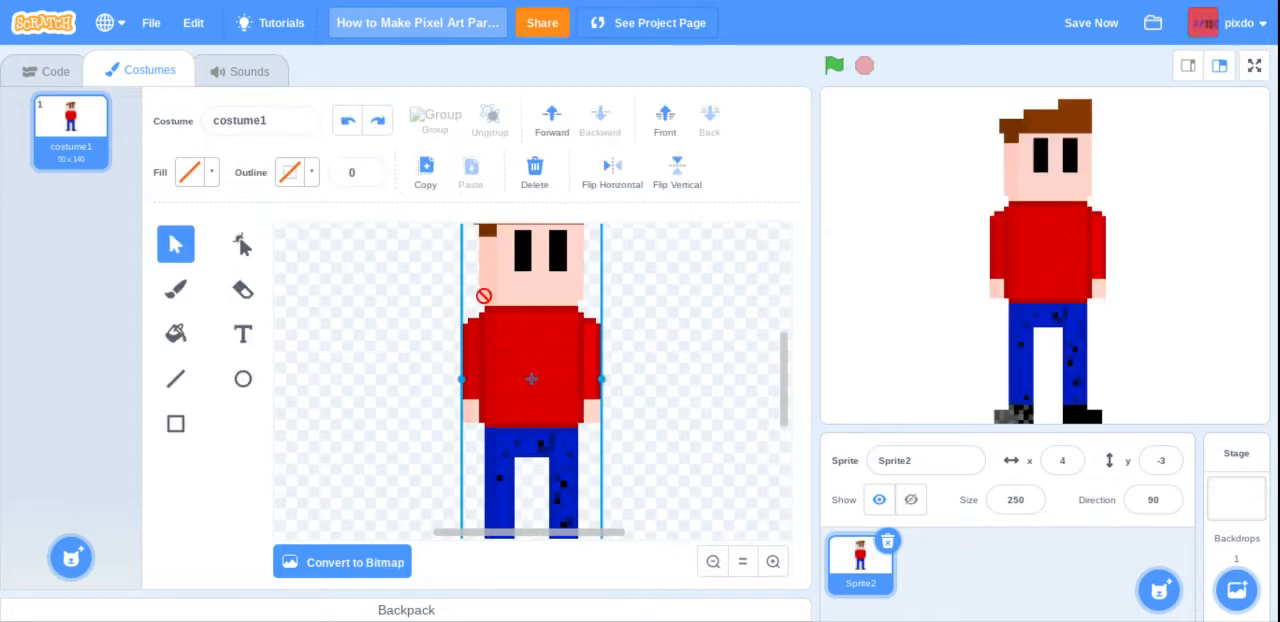
pyautogui.scroll(-3, 510, 330)
pyautogui.scroll(-2, 508, 258)
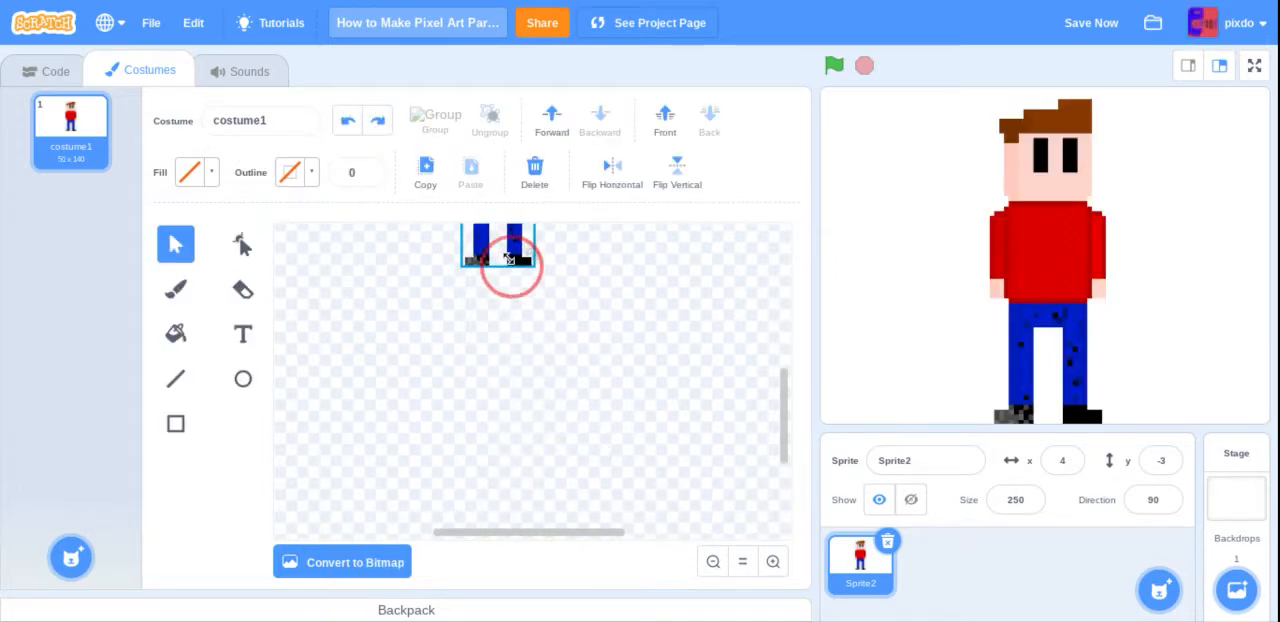
pyautogui.moveTo(510, 259); pyautogui.dragTo(508, 256)
pyautogui.scroll(3, 580, 408)
pyautogui.moveTo(512, 326); pyautogui.dragTo(570, 385)
pyautogui.moveTo(588, 470); pyautogui.dragTo(563, 431)
pyautogui.click(640, 446)
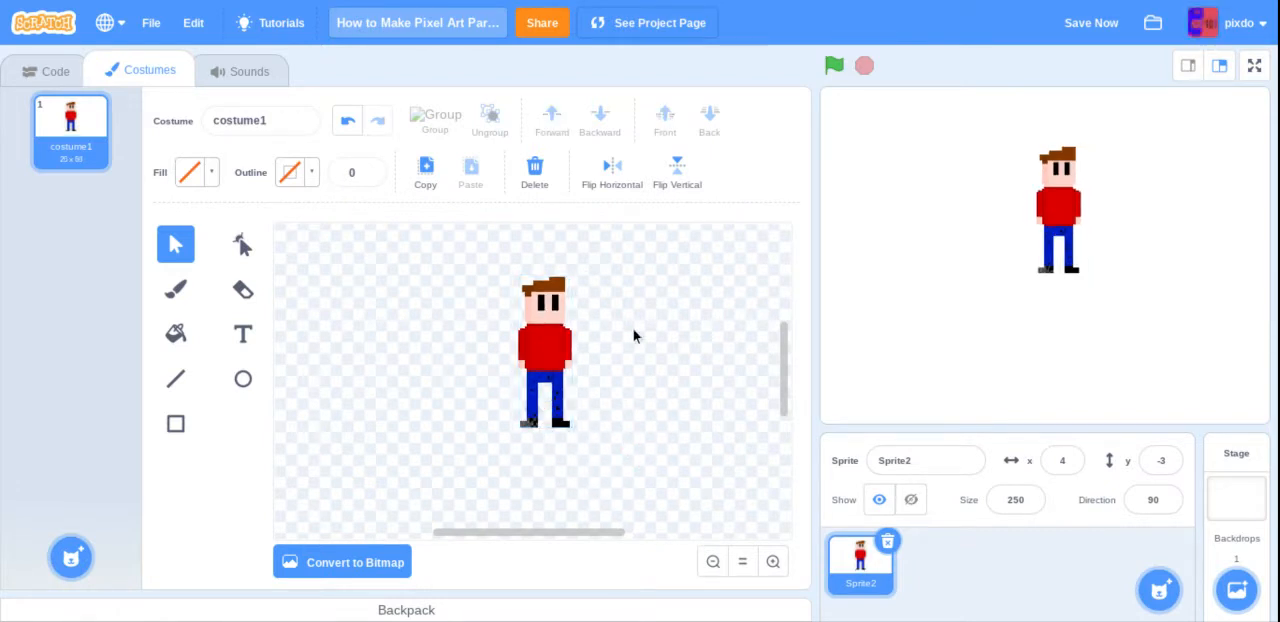
pyautogui.click(374, 570)
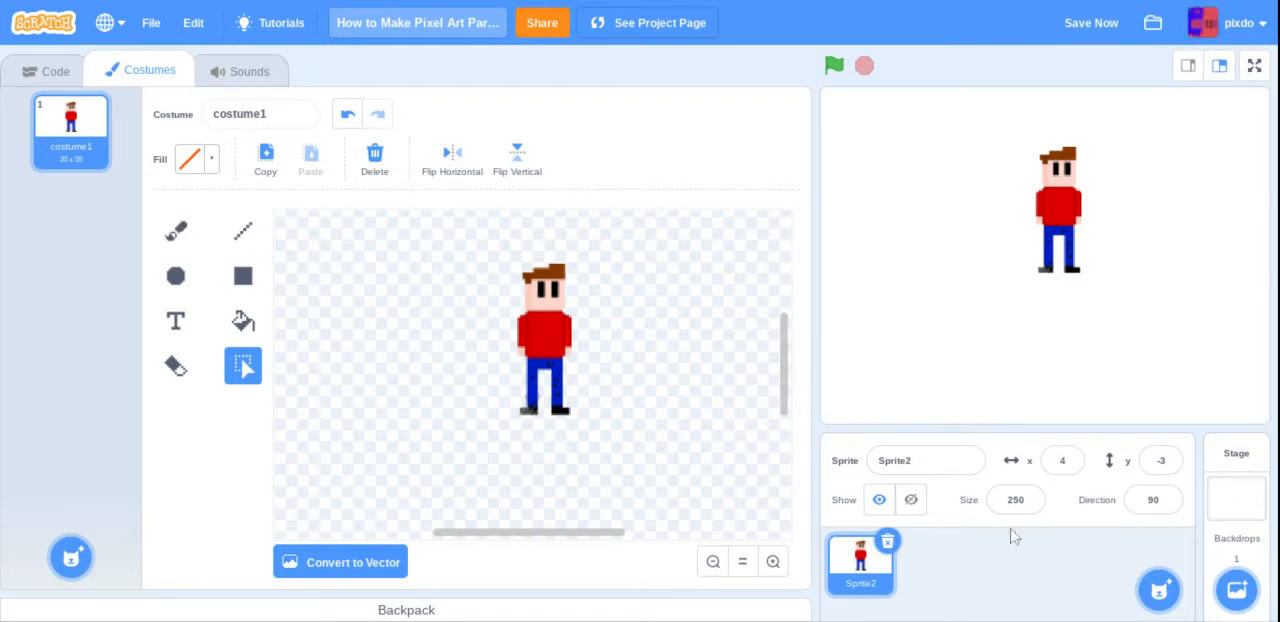
# Step: Set the sprite's size to 1000 and move it down on the stage to about x -36, y -274
pyautogui.click(1015, 499)
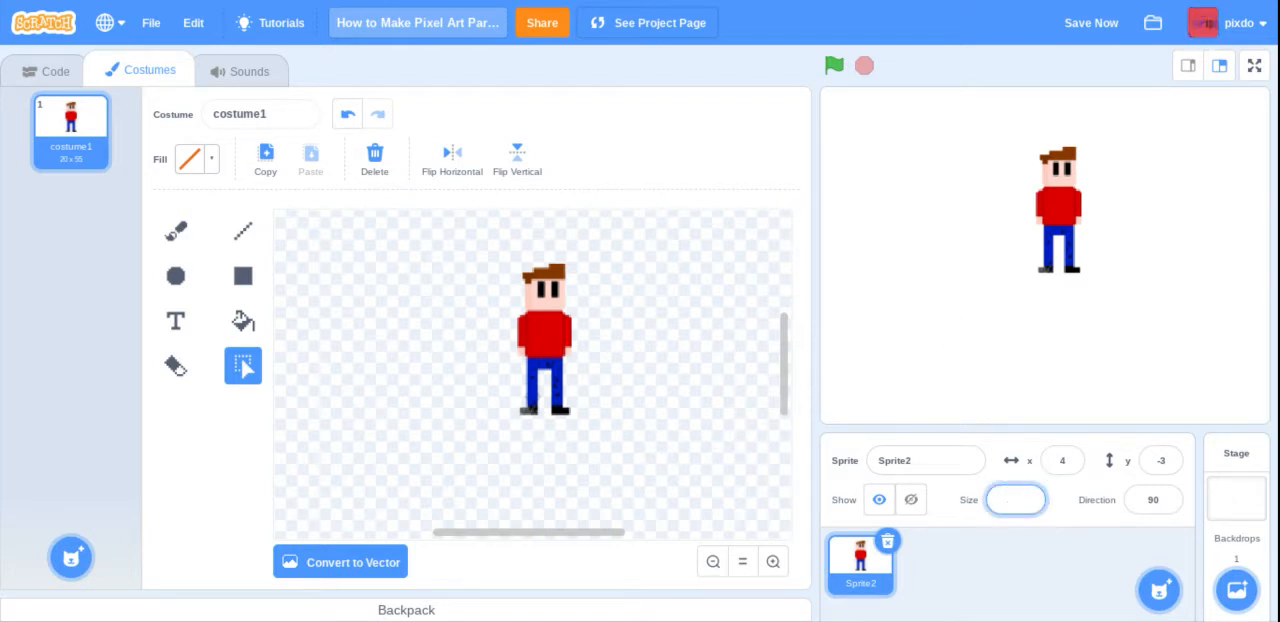
pyautogui.write('1000')
pyautogui.doubleClick(1016, 499)
pyautogui.press('Return')
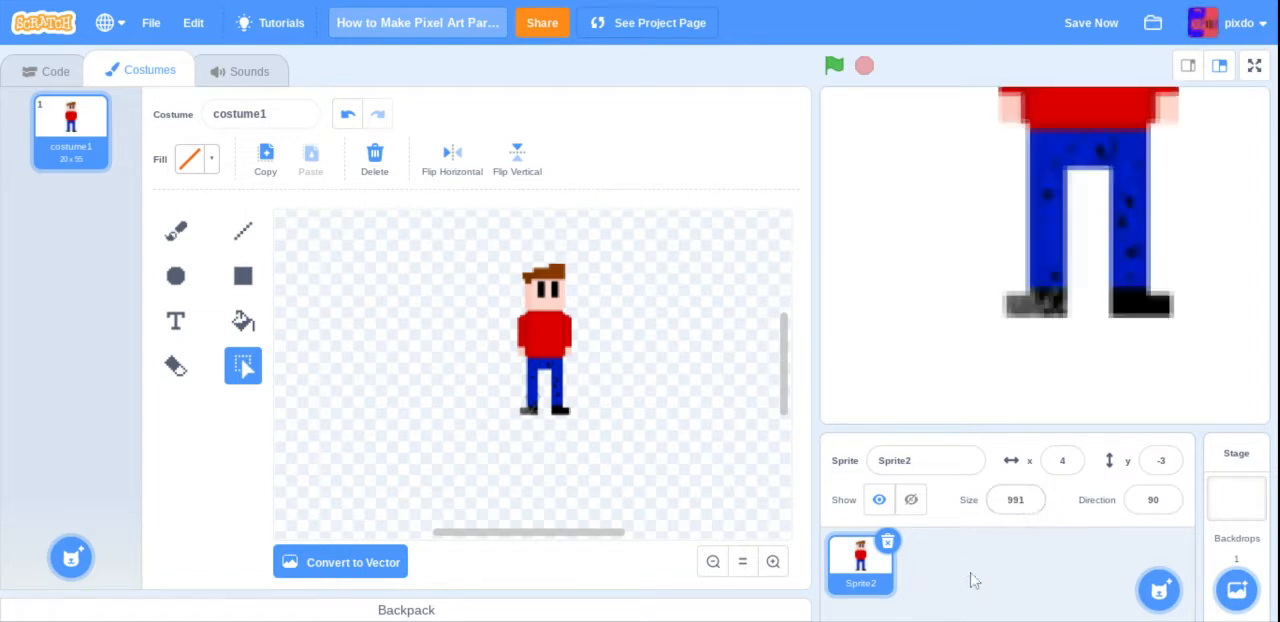
pyautogui.moveTo(1068, 185); pyautogui.dragTo(1006, 477)
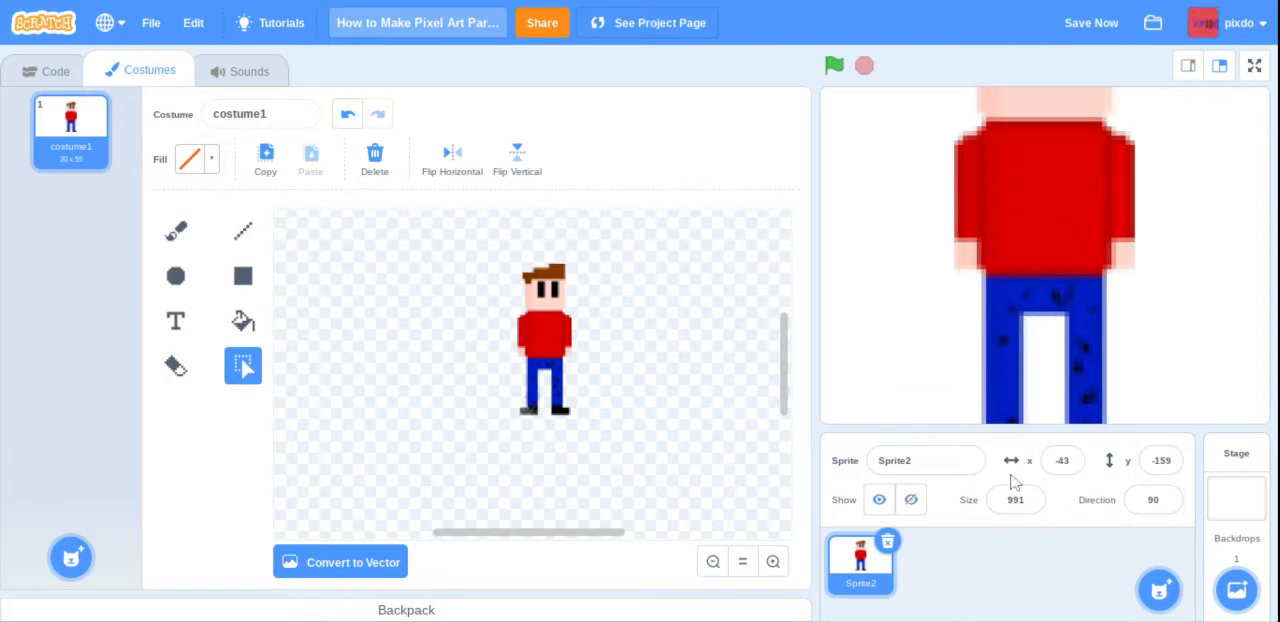
pyautogui.moveTo(997, 257); pyautogui.dragTo(1020, 338)
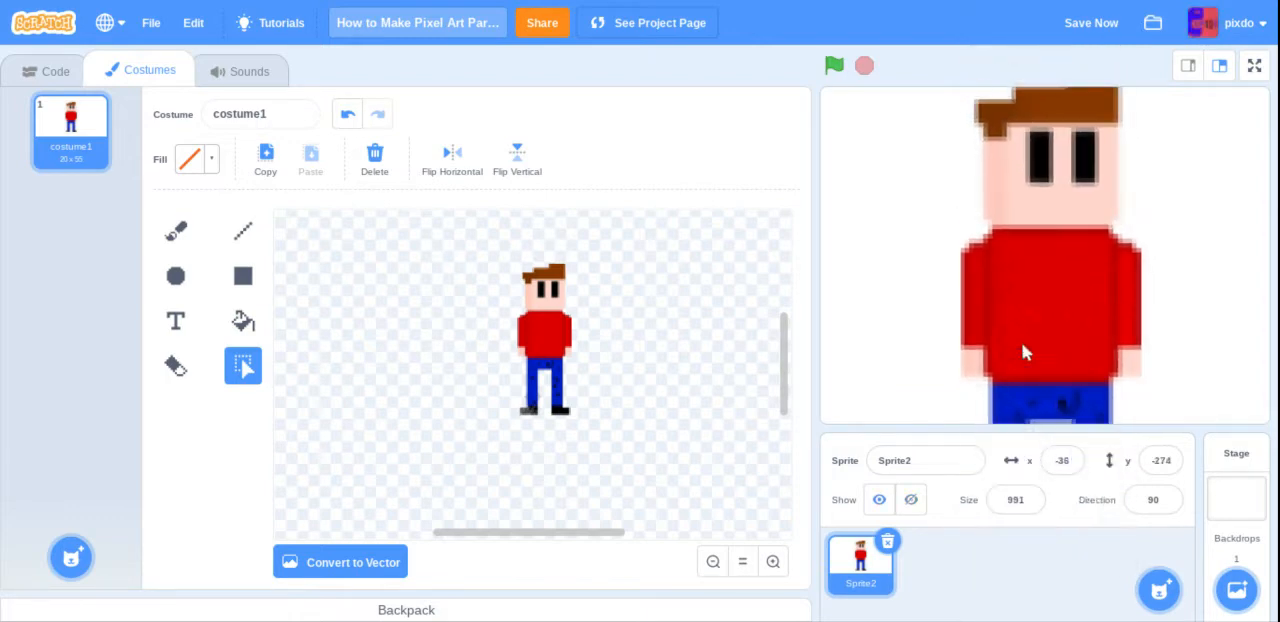
# Step: With the bitmap conversion undone, shrink the vector character to about 17 × 45 and reconvert the costume to bitmap
pyautogui.click(350, 116)
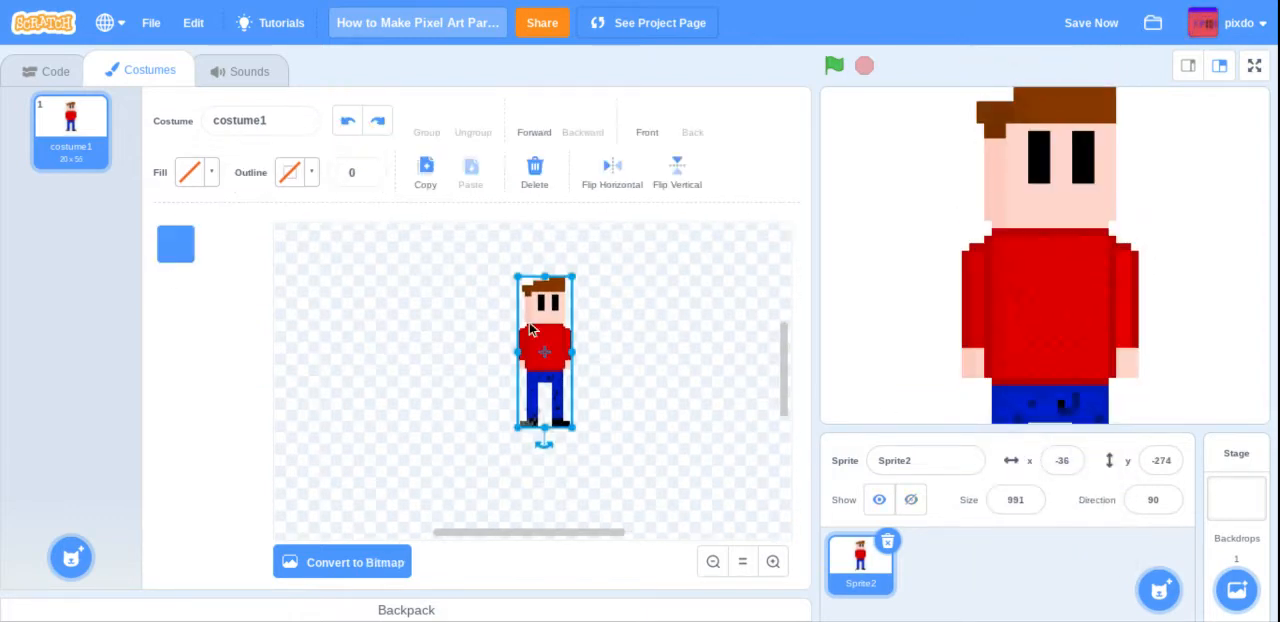
pyautogui.moveTo(573, 431); pyautogui.dragTo(560, 403)
pyautogui.click(604, 365)
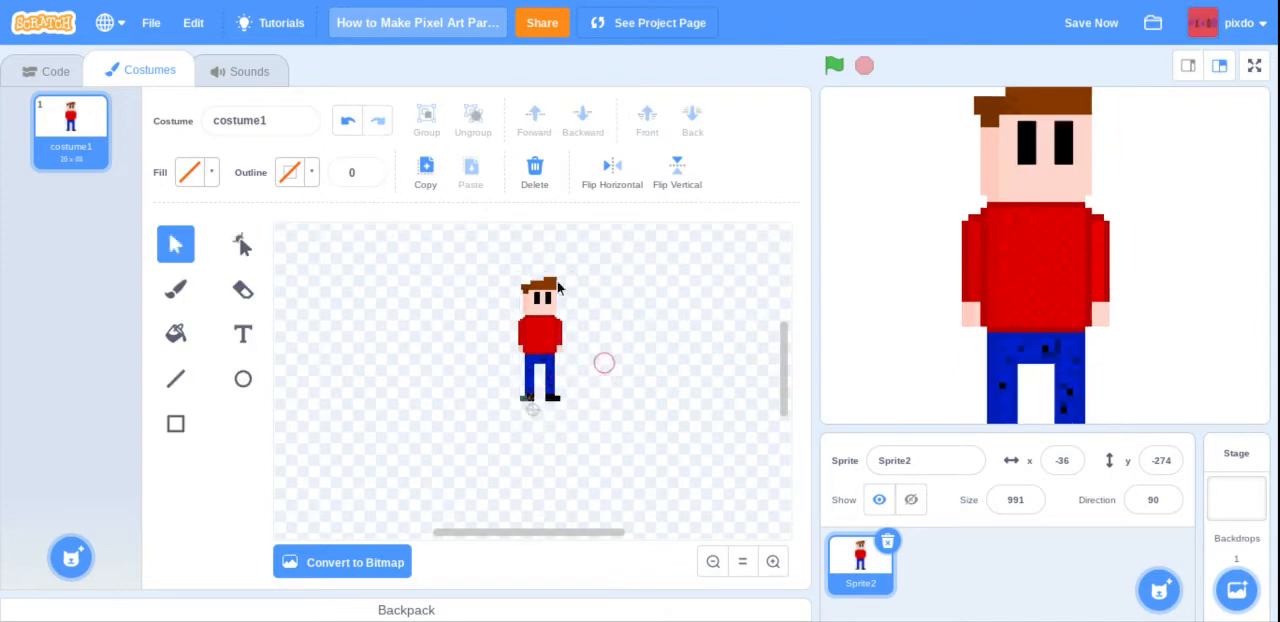
pyautogui.click(381, 570)
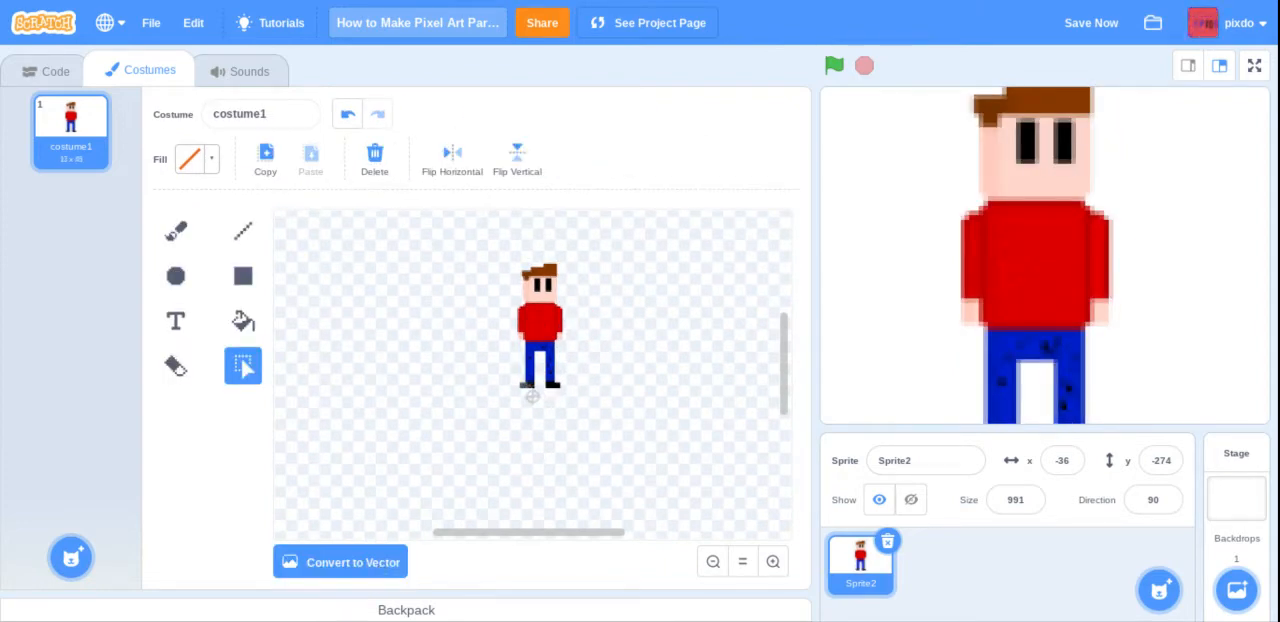
# Step: Return the costume to vector by undoing, shrink the character to about 12 × 32, and convert it to bitmap again
pyautogui.click(343, 112)
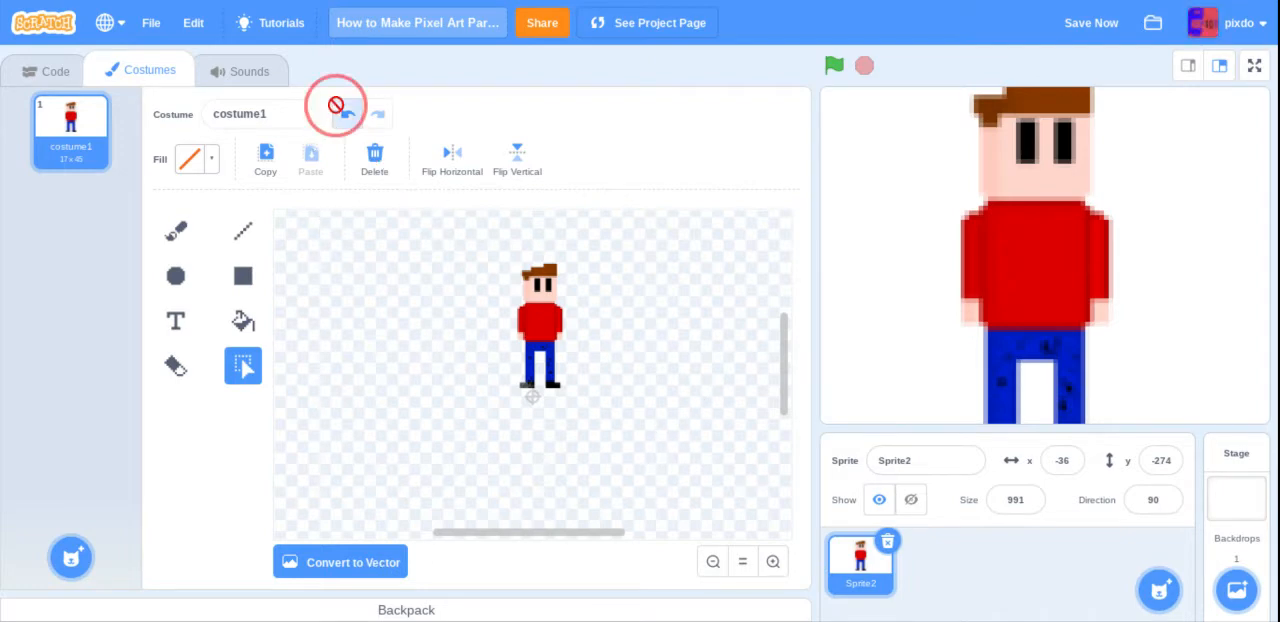
pyautogui.moveTo(565, 399); pyautogui.dragTo(545, 365)
pyautogui.click(488, 318)
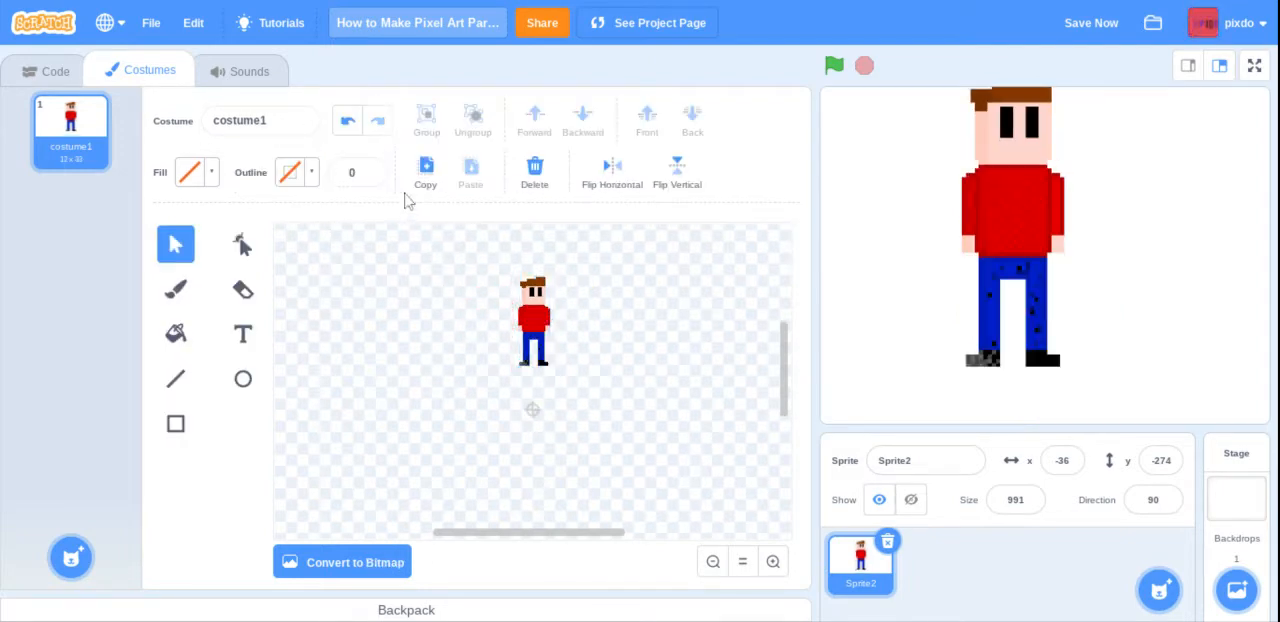
pyautogui.click(360, 562)
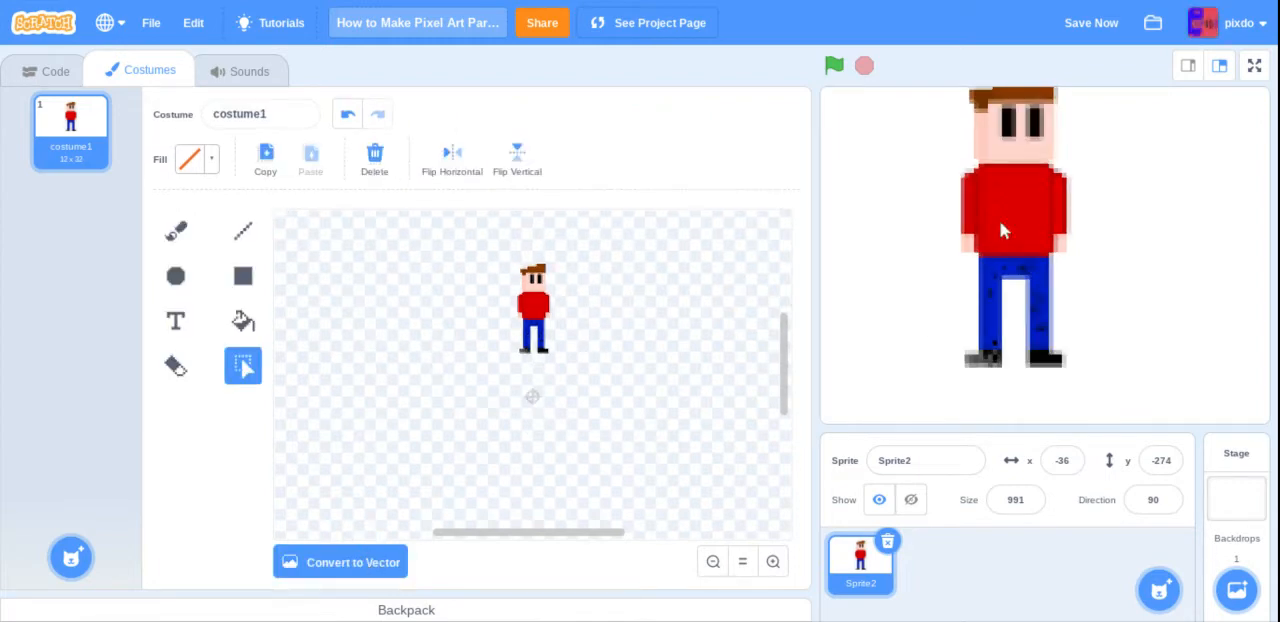
# Step: Move the sprite down on the stage to about x -20, y -327 so its whole body fits
pyautogui.moveTo(1003, 230); pyautogui.dragTo(1018, 279)
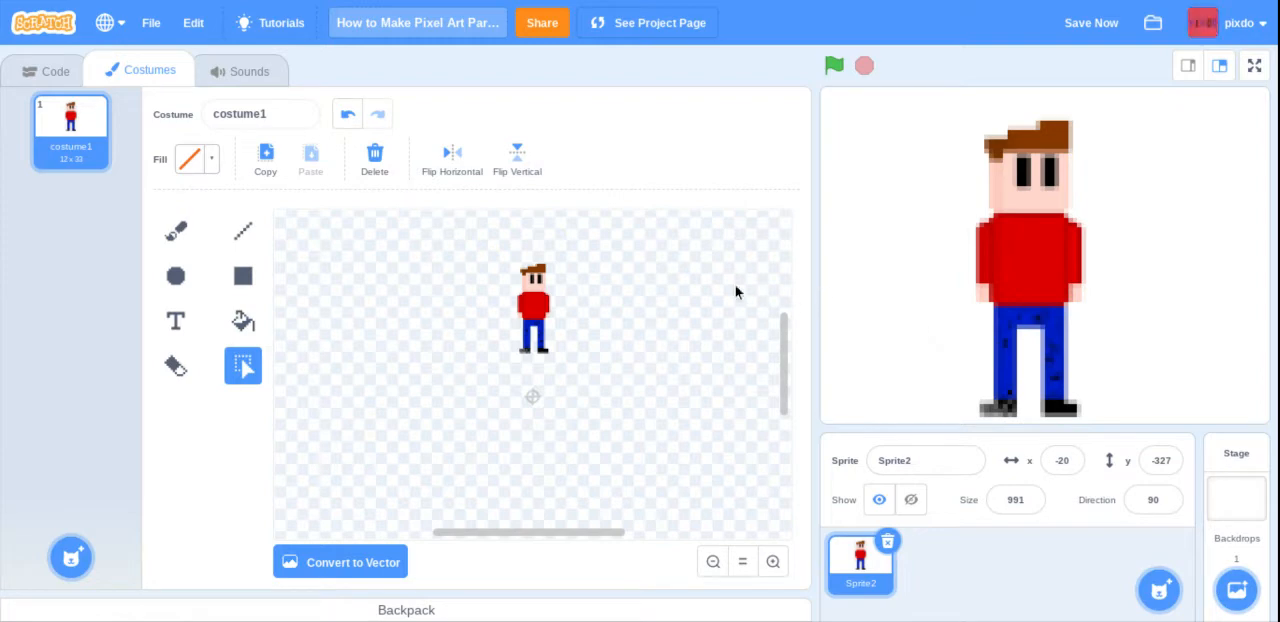
pyautogui.click(16, 78)
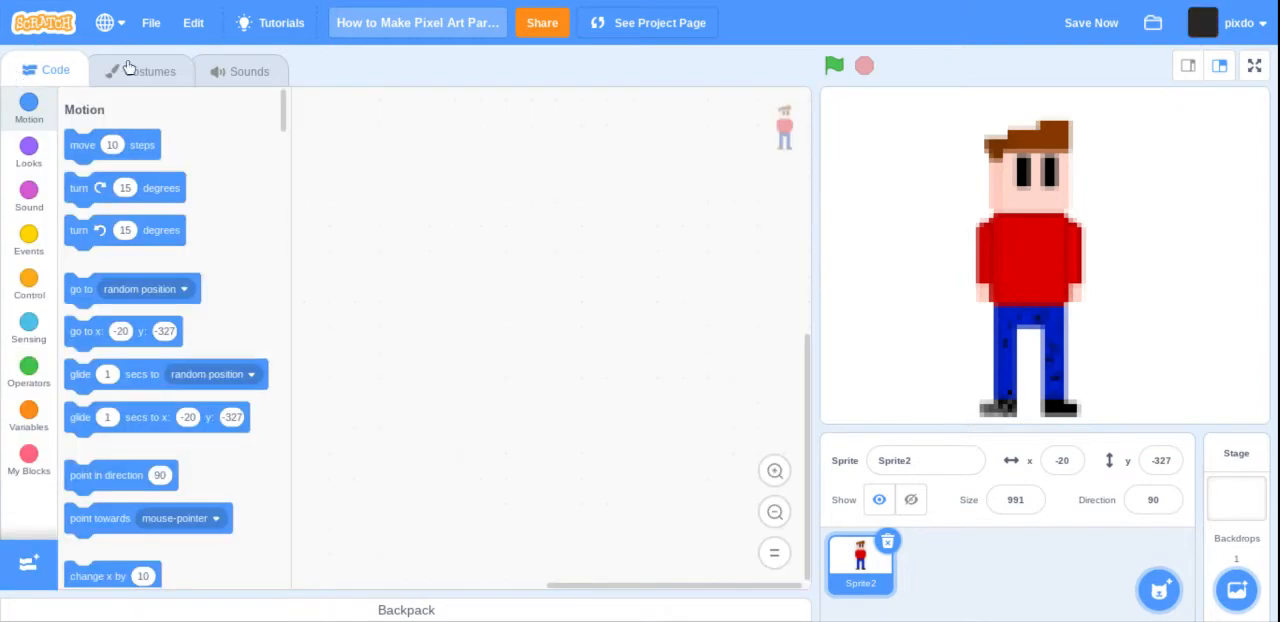
pyautogui.click(118, 66)
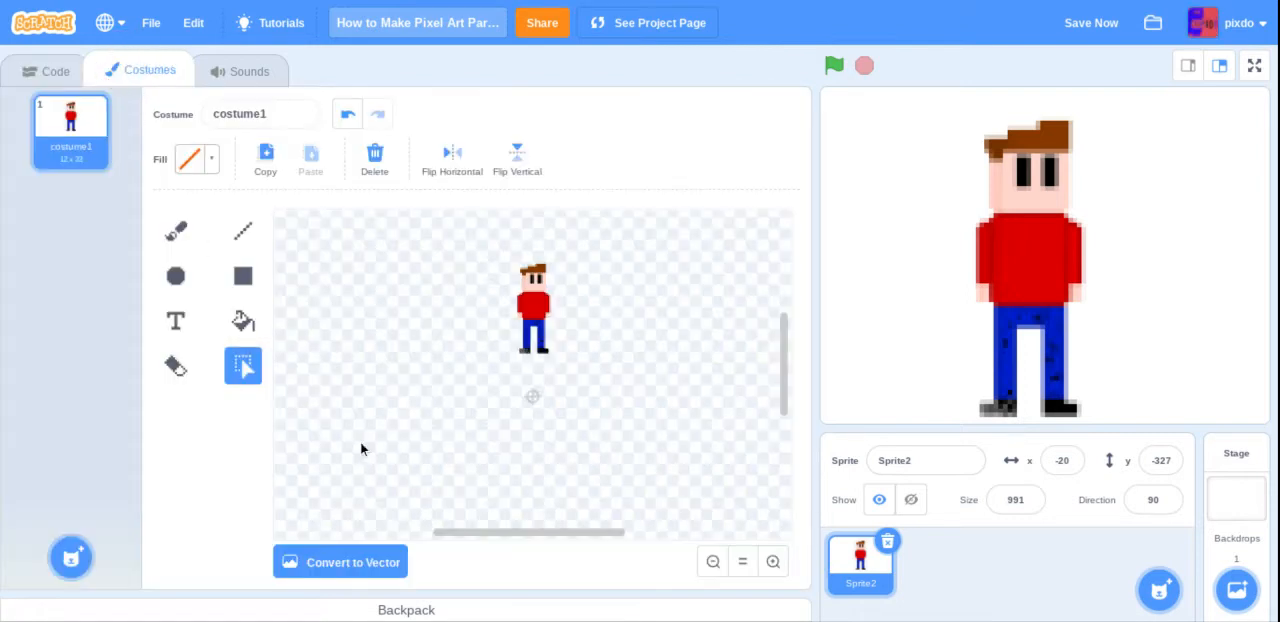
# Step: Paint a new costume2 containing a single black dot at the canvas centre, using brush size 1
pyautogui.moveTo(66, 556)
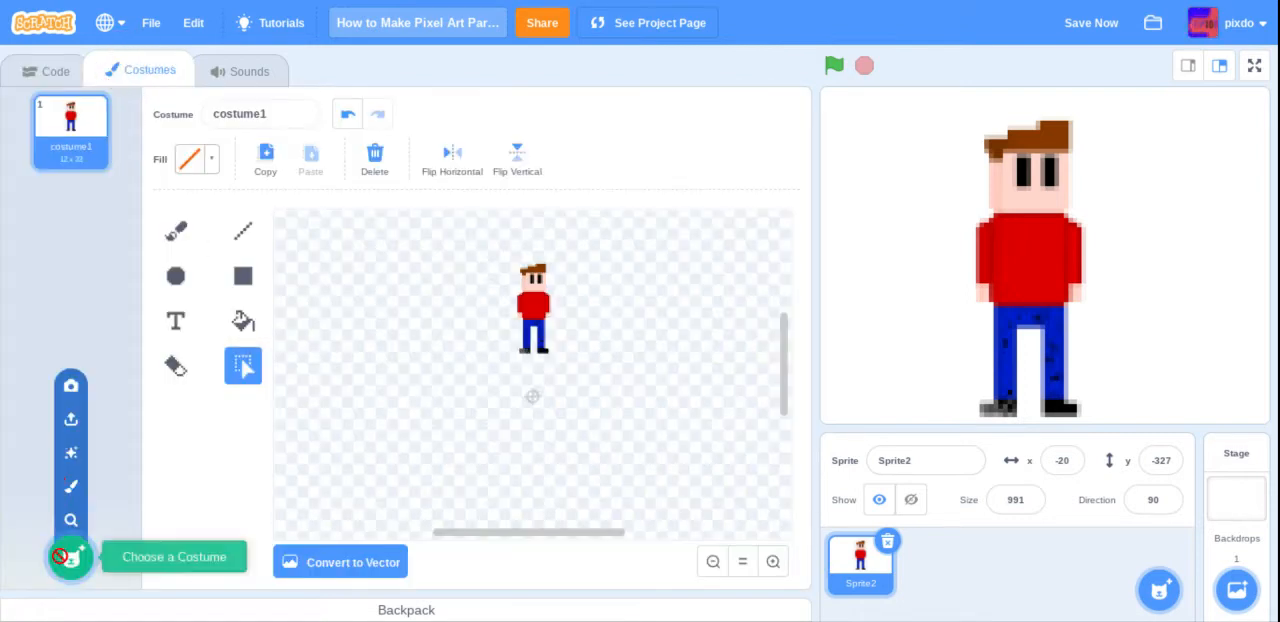
pyautogui.click(76, 482)
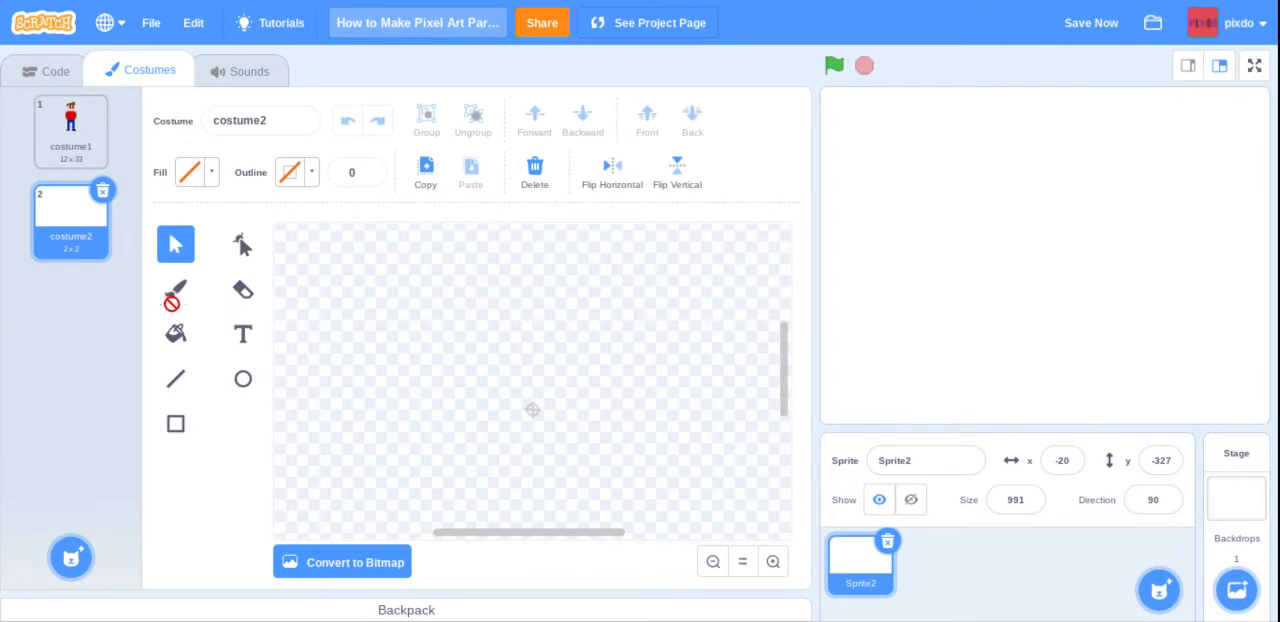
pyautogui.click(176, 290)
pyautogui.click(190, 172)
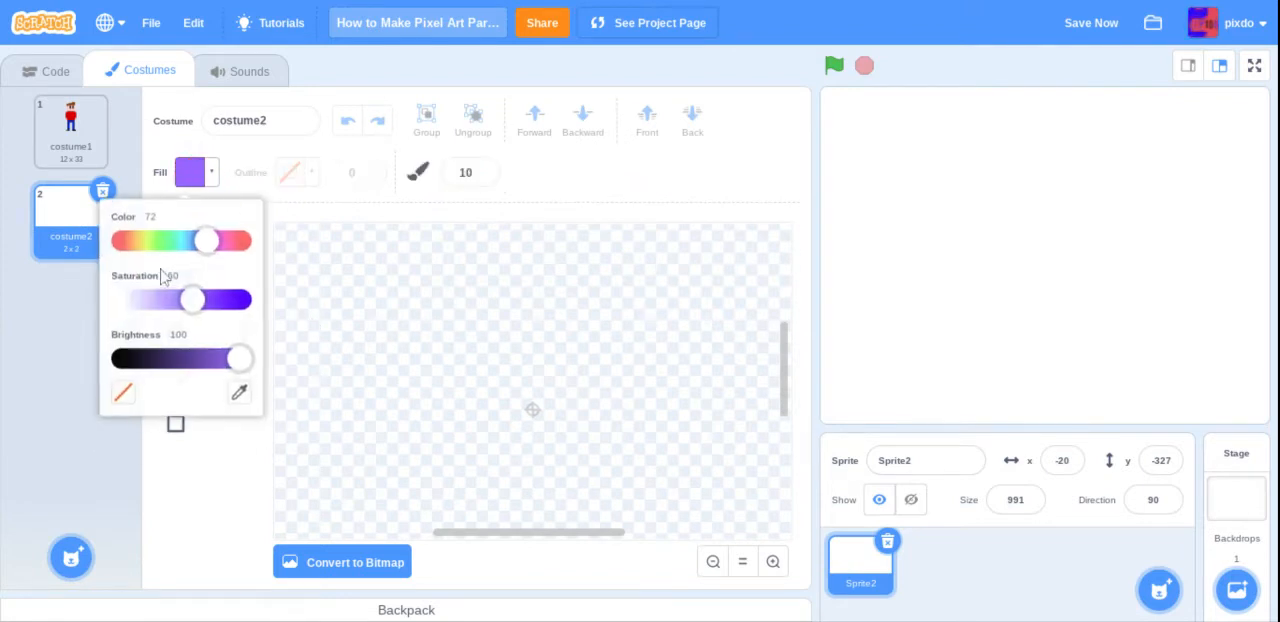
pyautogui.click(118, 358)
pyautogui.click(257, 349)
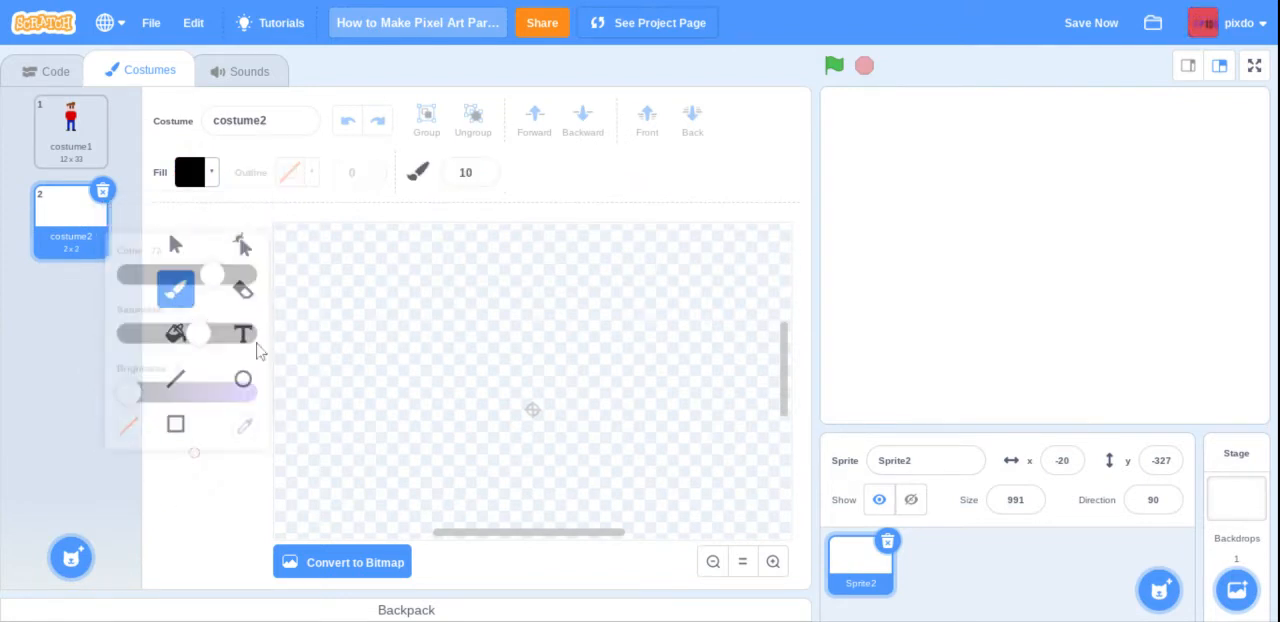
pyautogui.click(467, 174)
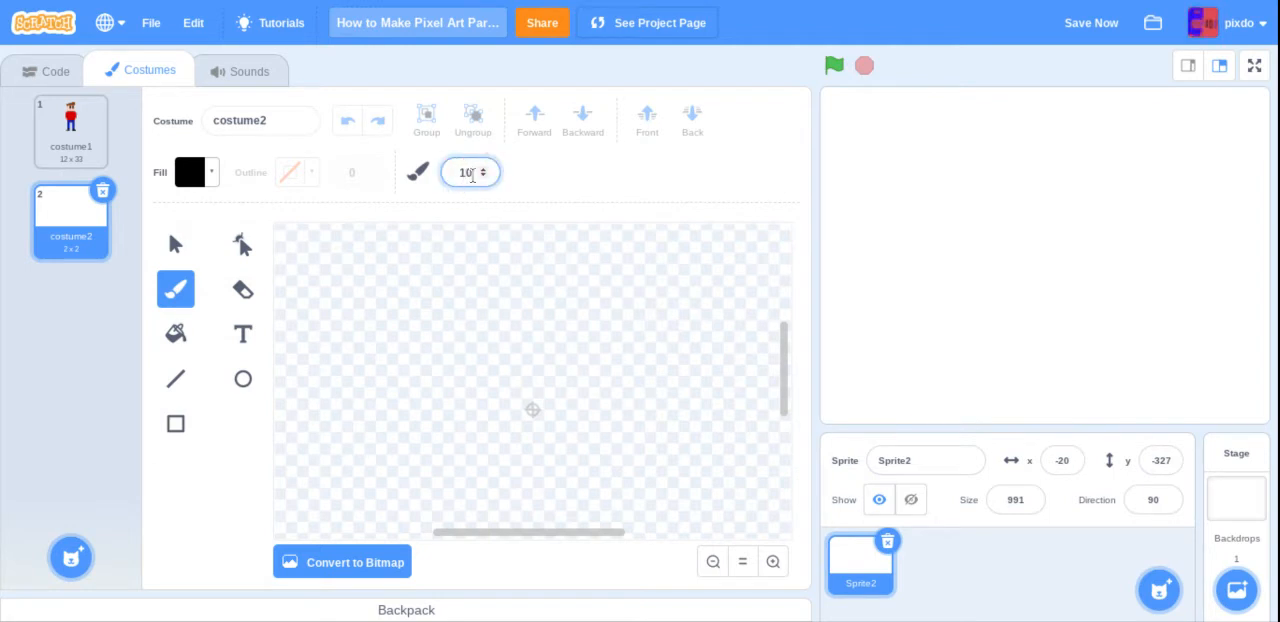
pyautogui.press('BackSpace')
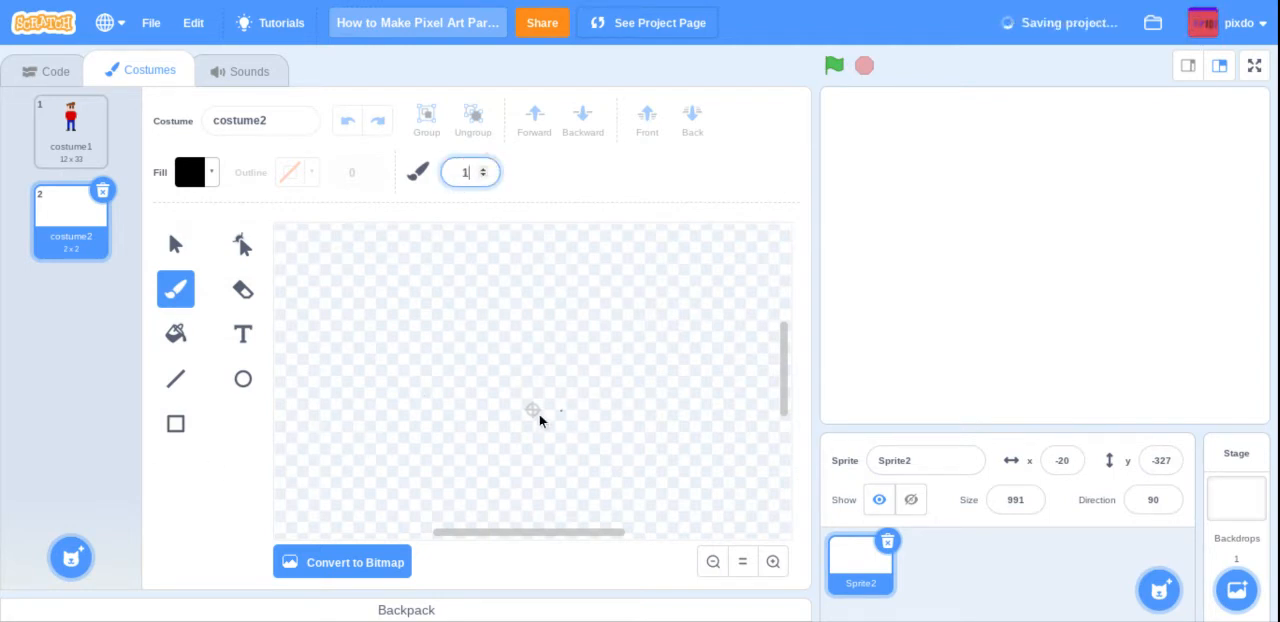
pyautogui.click(532, 410)
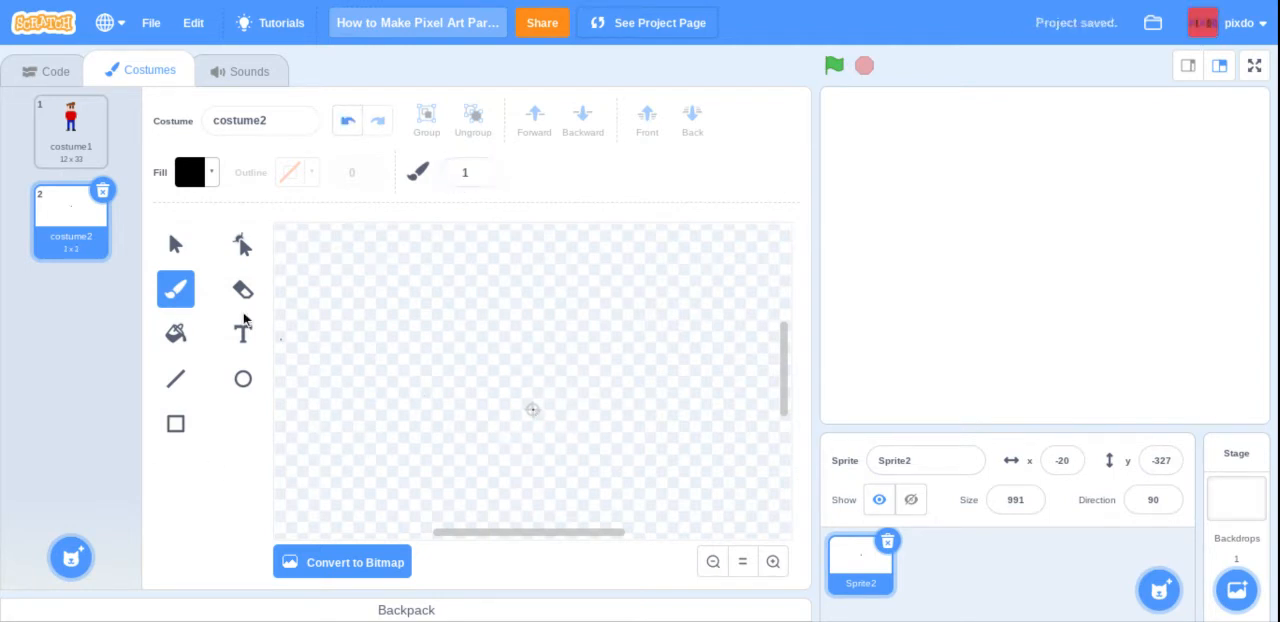
# Step: Build a script that switches to costume2 and sets the size to 1 followed by more than twenty zeros percent
pyautogui.click(44, 65)
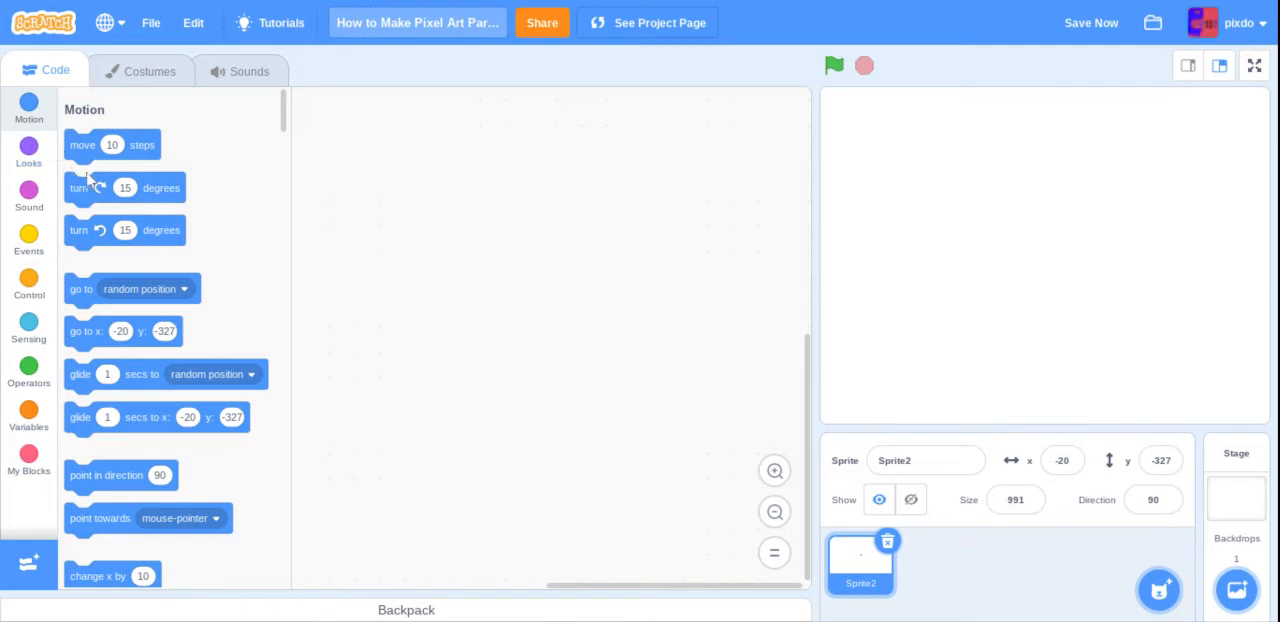
pyautogui.click(26, 165)
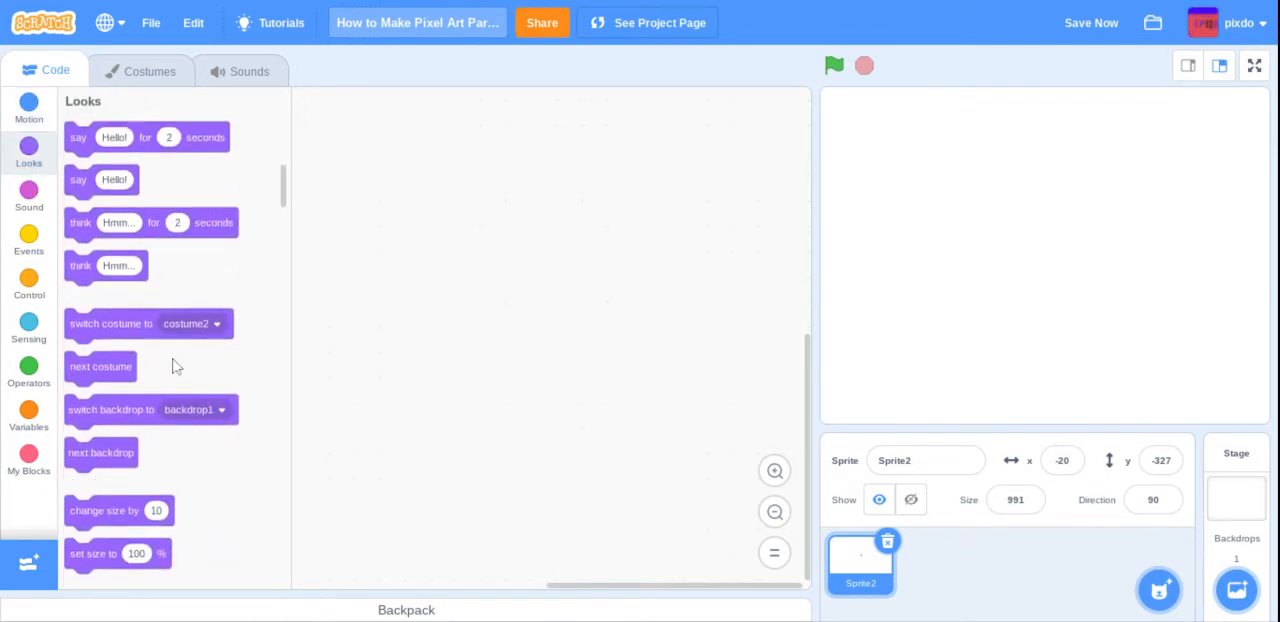
pyautogui.moveTo(155, 338); pyautogui.dragTo(491, 331)
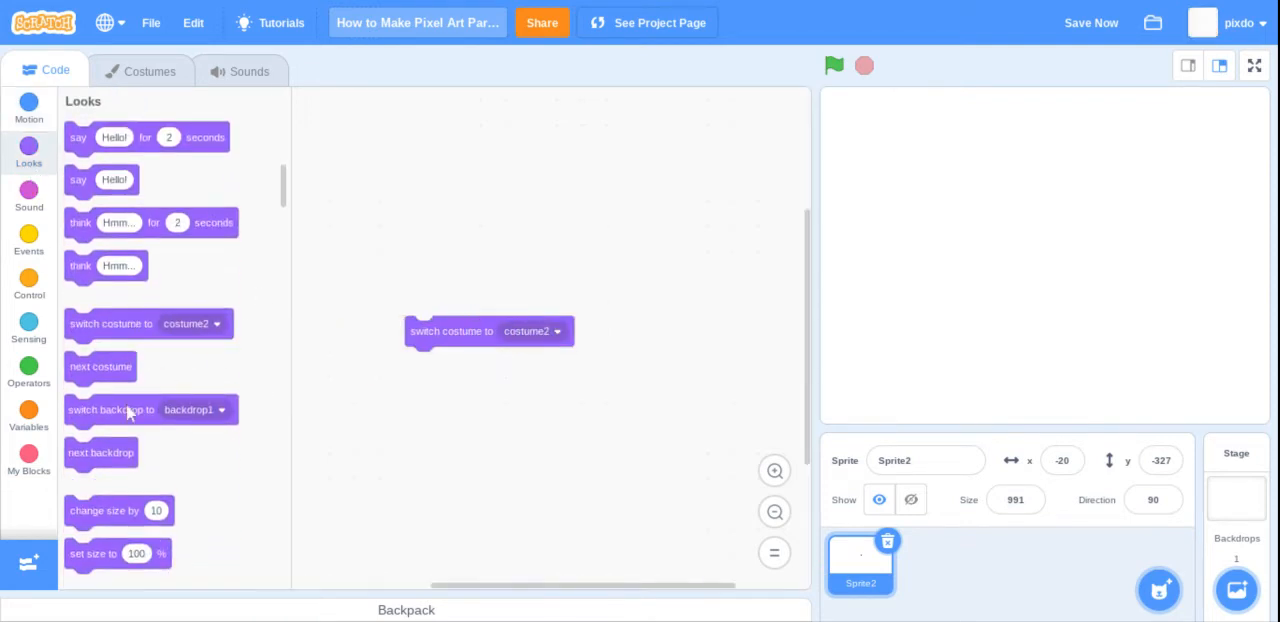
pyautogui.scroll(-1, 112, 428)
pyautogui.moveTo(92, 485); pyautogui.dragTo(434, 364)
pyautogui.click(480, 364)
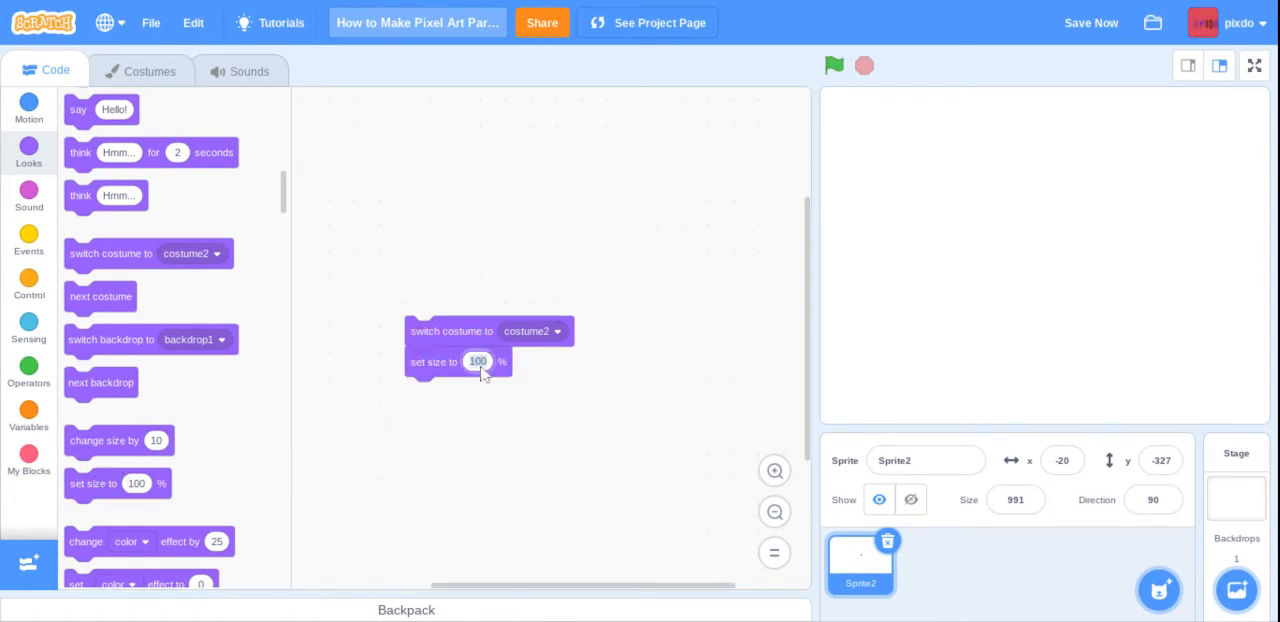
pyautogui.write('1000000000000000000000000000')
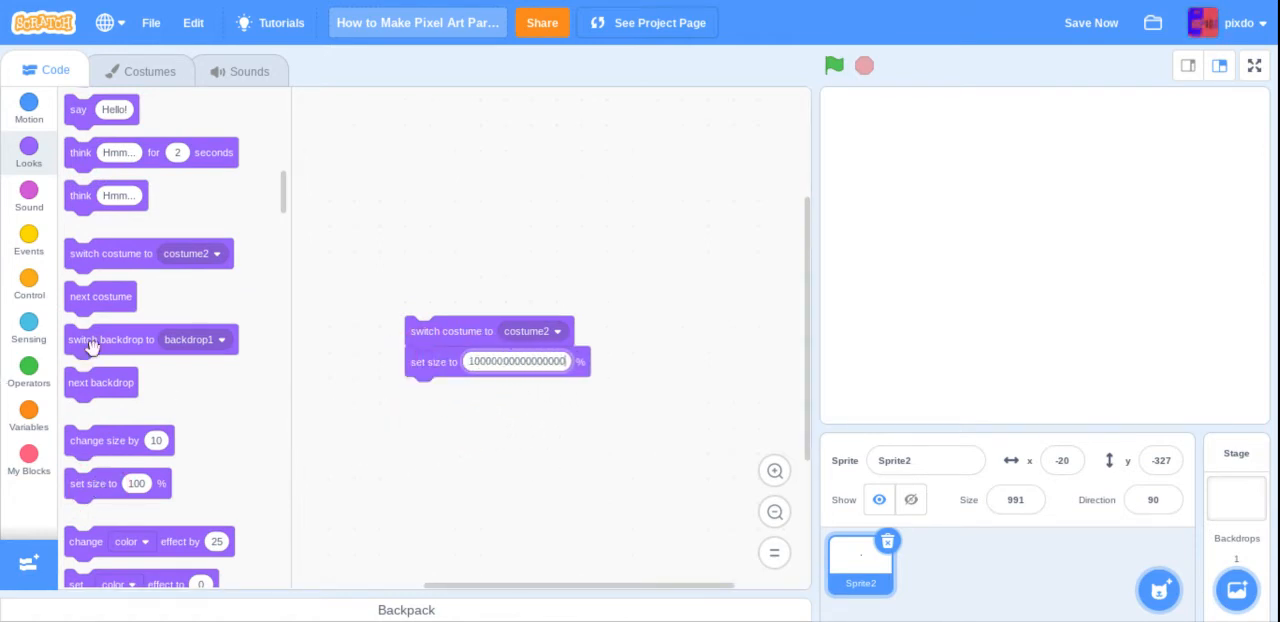
pyautogui.click(358, 448)
# Step: Add a switch costume to costume1 block below the size block and run the script
pyautogui.moveTo(124, 257); pyautogui.dragTo(491, 400)
pyautogui.click(525, 393)
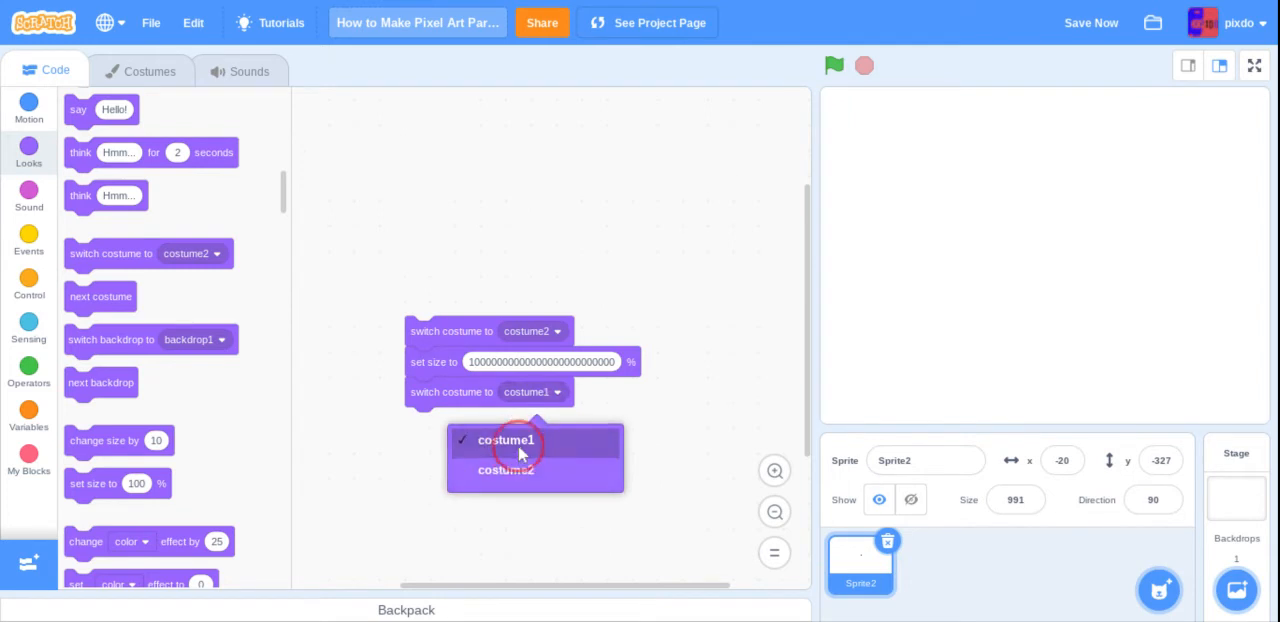
pyautogui.click(518, 445)
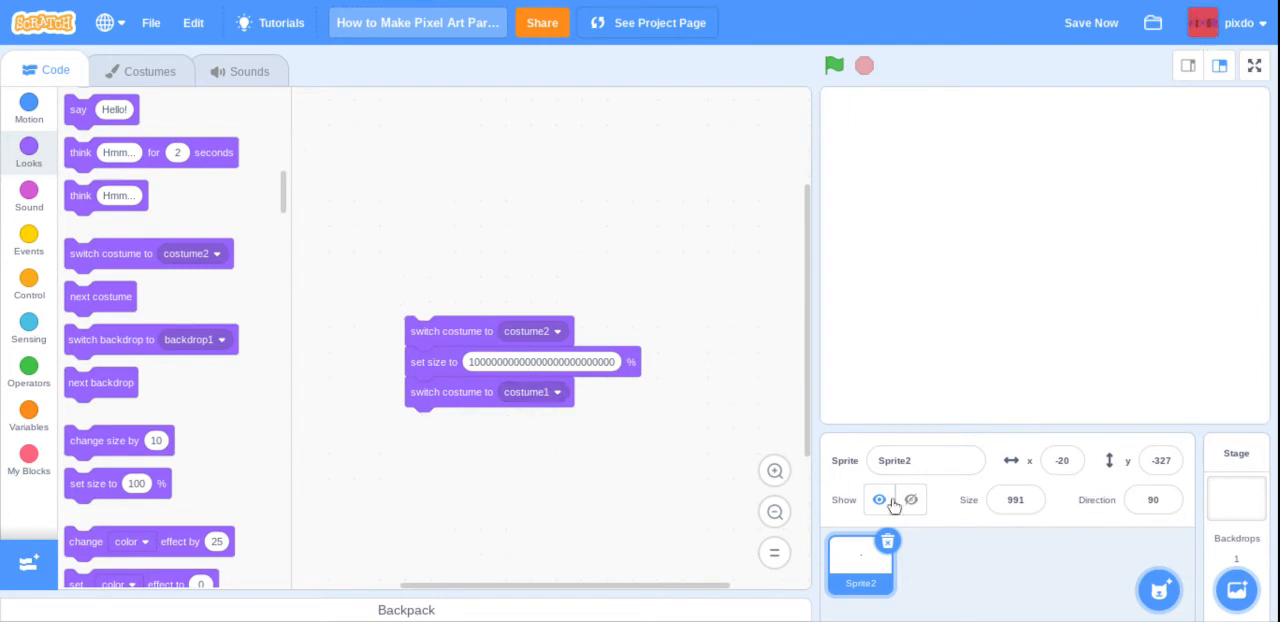
pyautogui.click(505, 338)
pyautogui.click(471, 331)
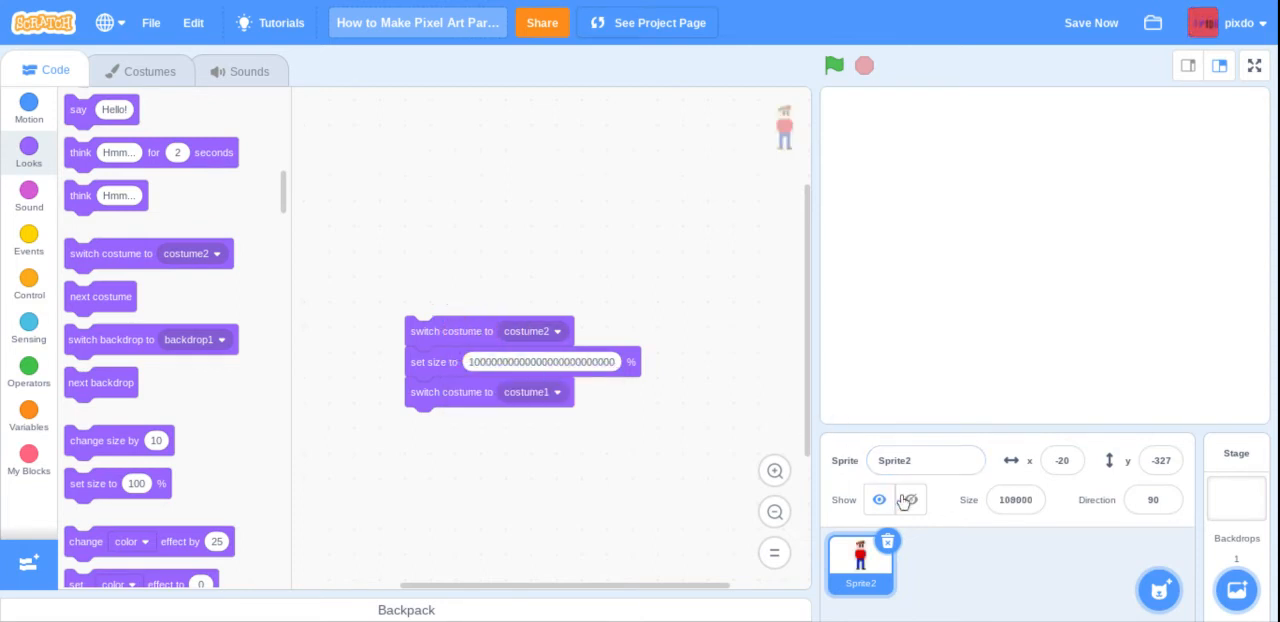
pyautogui.click(908, 501)
pyautogui.click(880, 500)
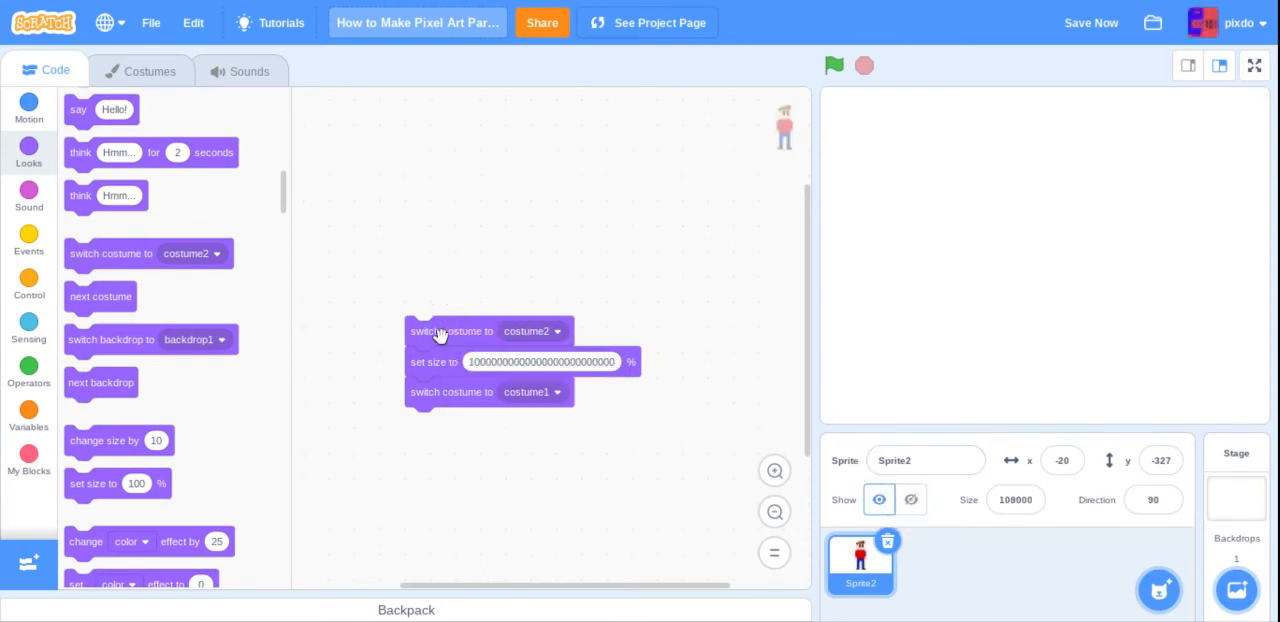
pyautogui.click(144, 76)
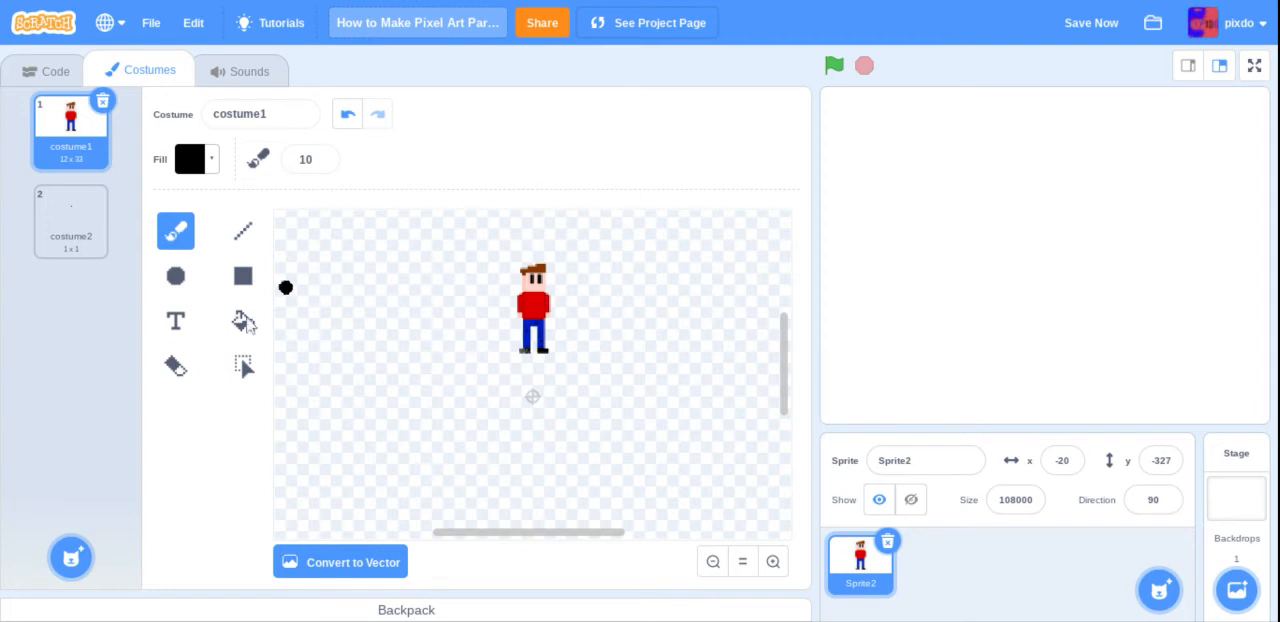
pyautogui.click(242, 365)
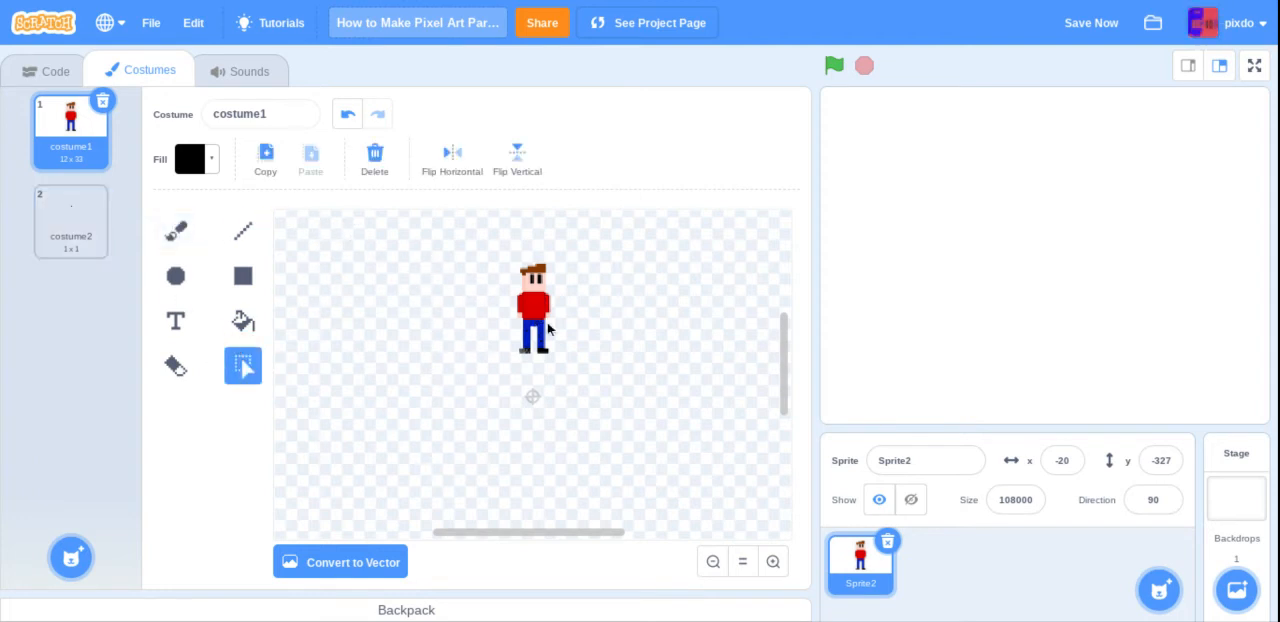
pyautogui.click(42, 70)
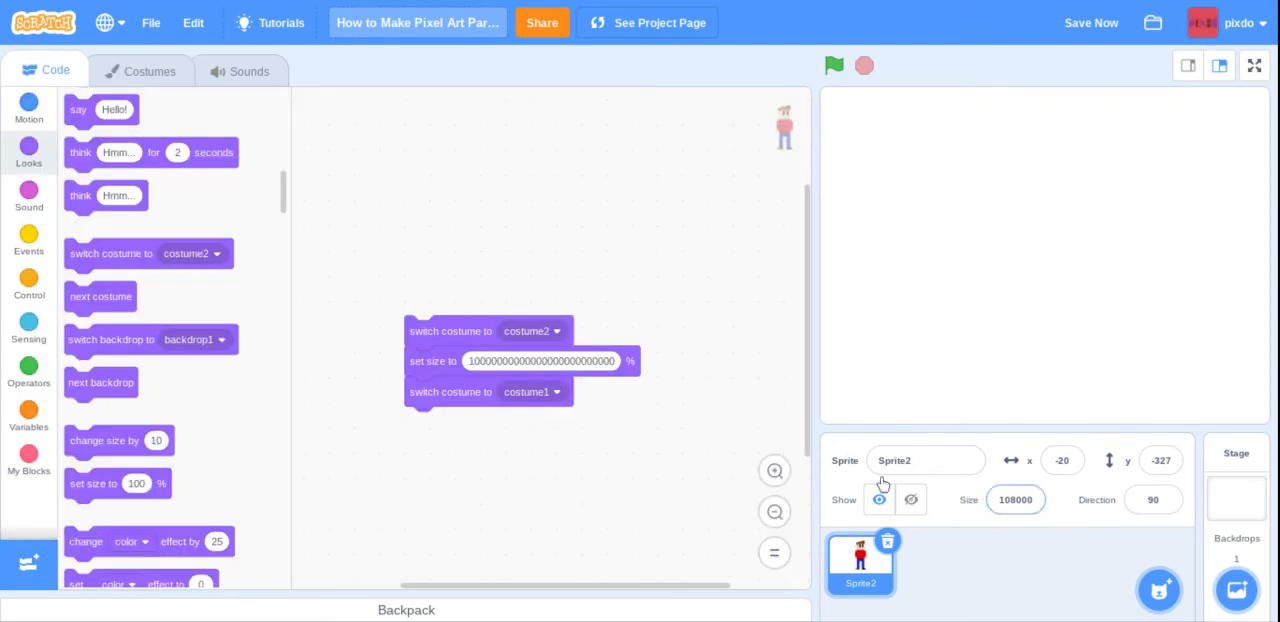
# Step: Set the sprite's size to 1000 and delete costume2
pyautogui.click(141, 85)
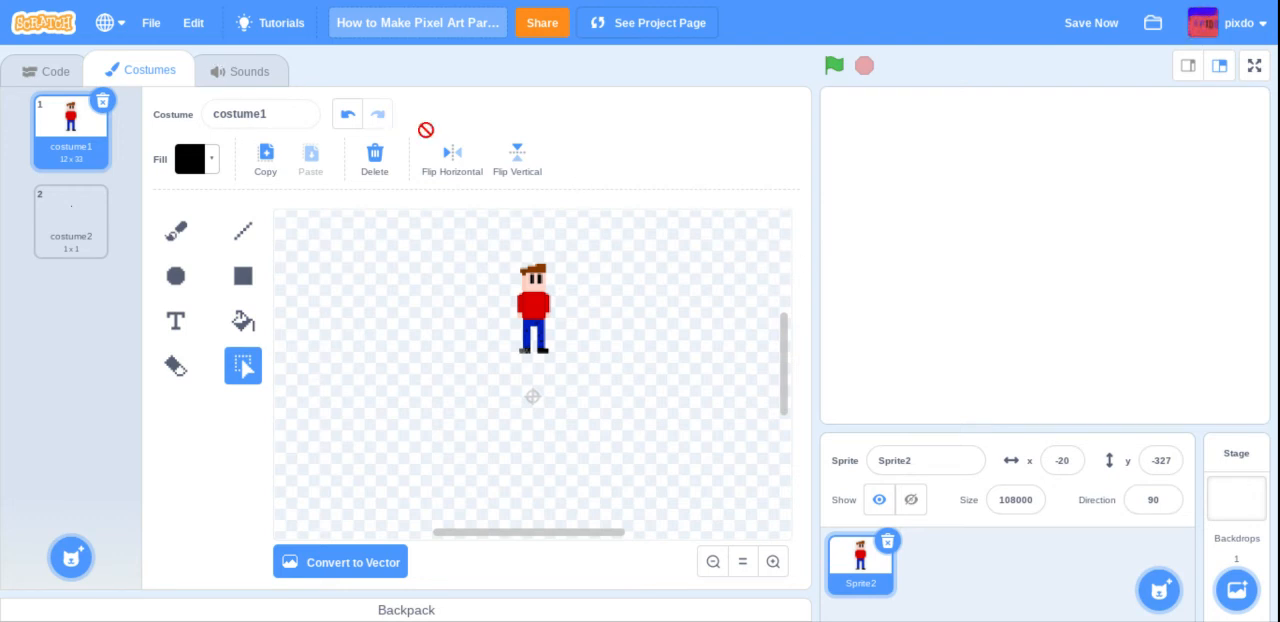
pyautogui.click(1028, 499)
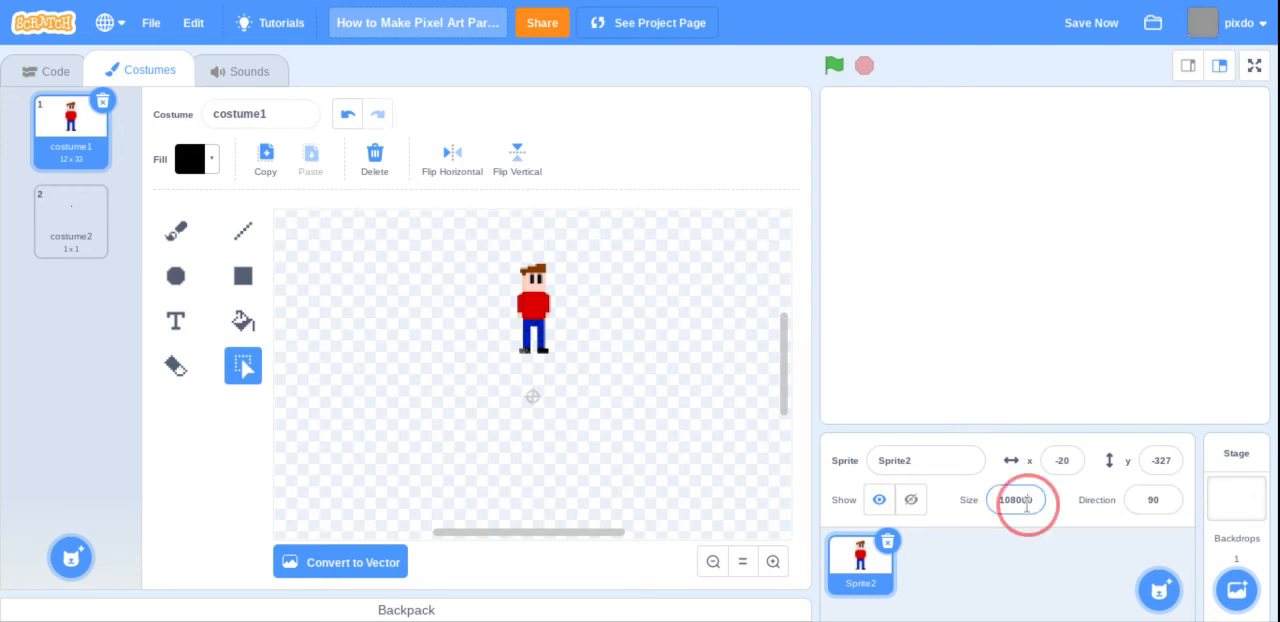
pyautogui.doubleClick(1026, 506)
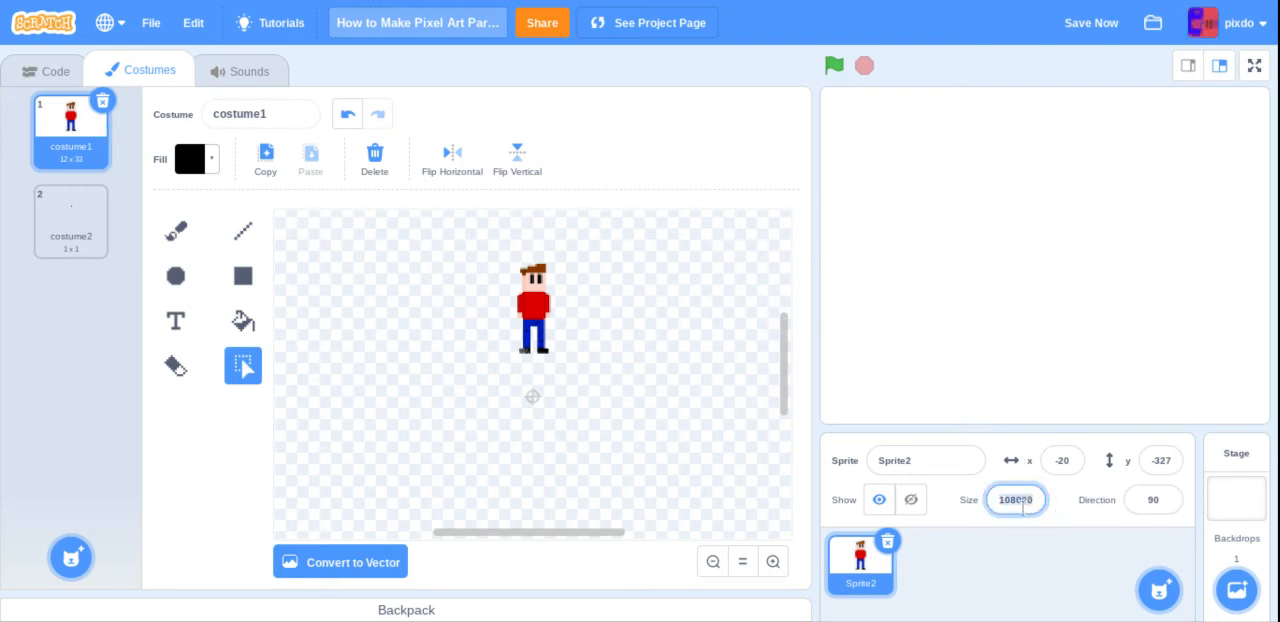
pyautogui.write('1')
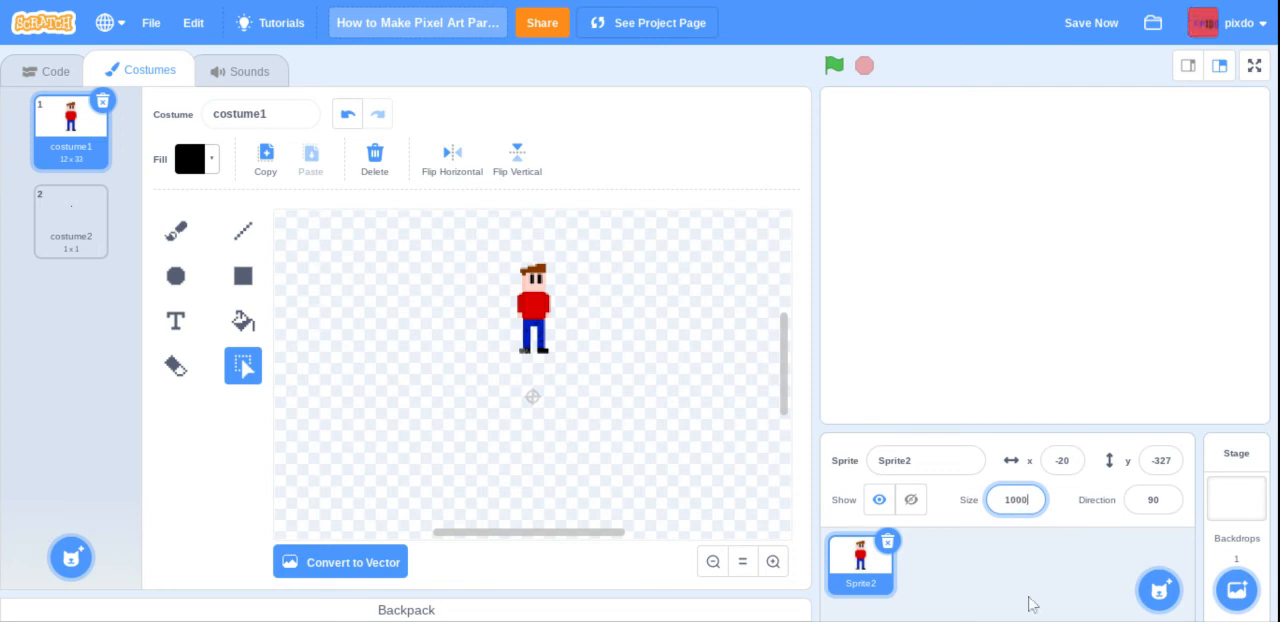
pyautogui.press('Return')
pyautogui.click(48, 206)
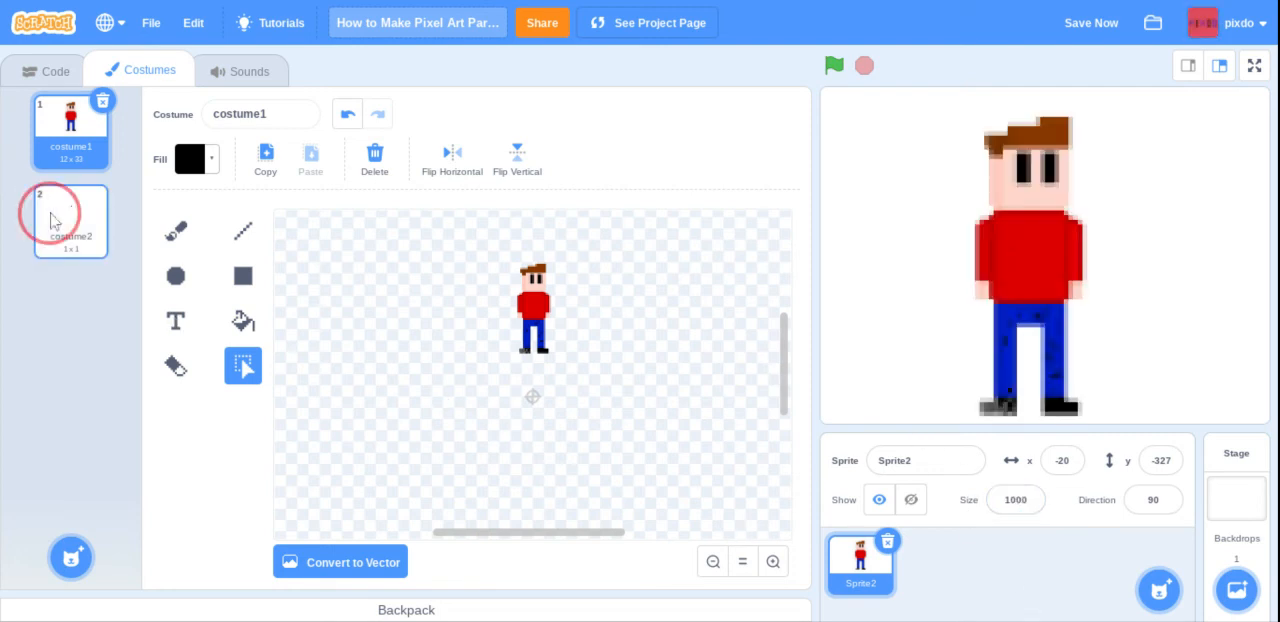
pyautogui.click(99, 192)
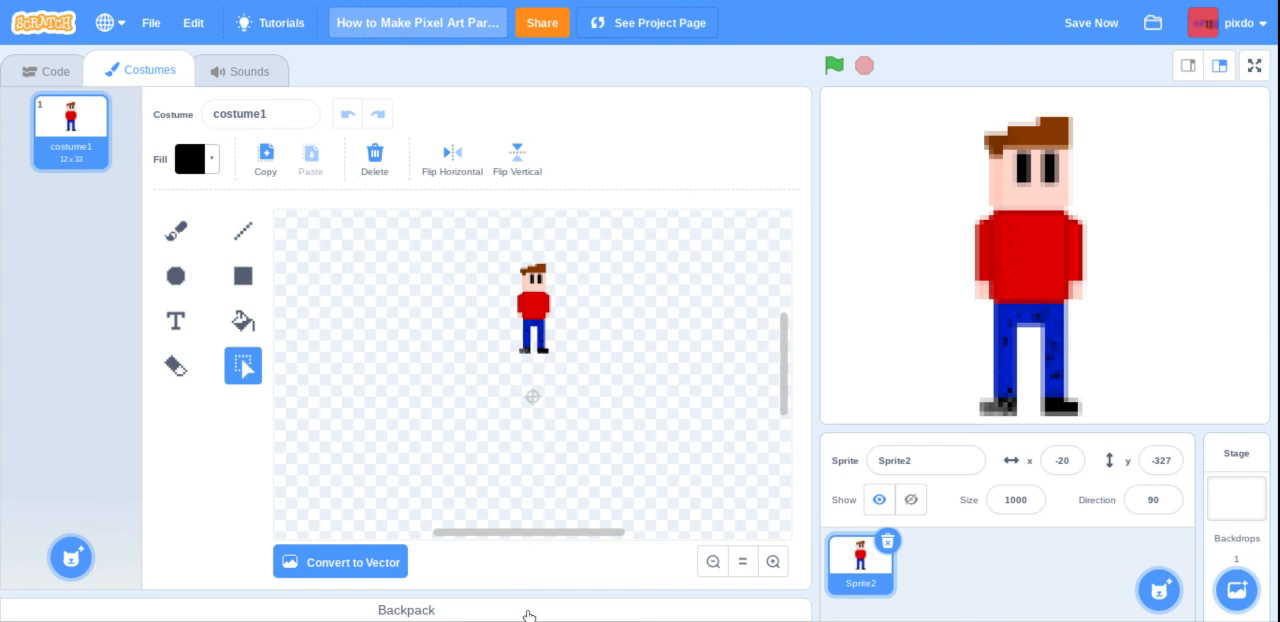
pyautogui.click(528, 616)
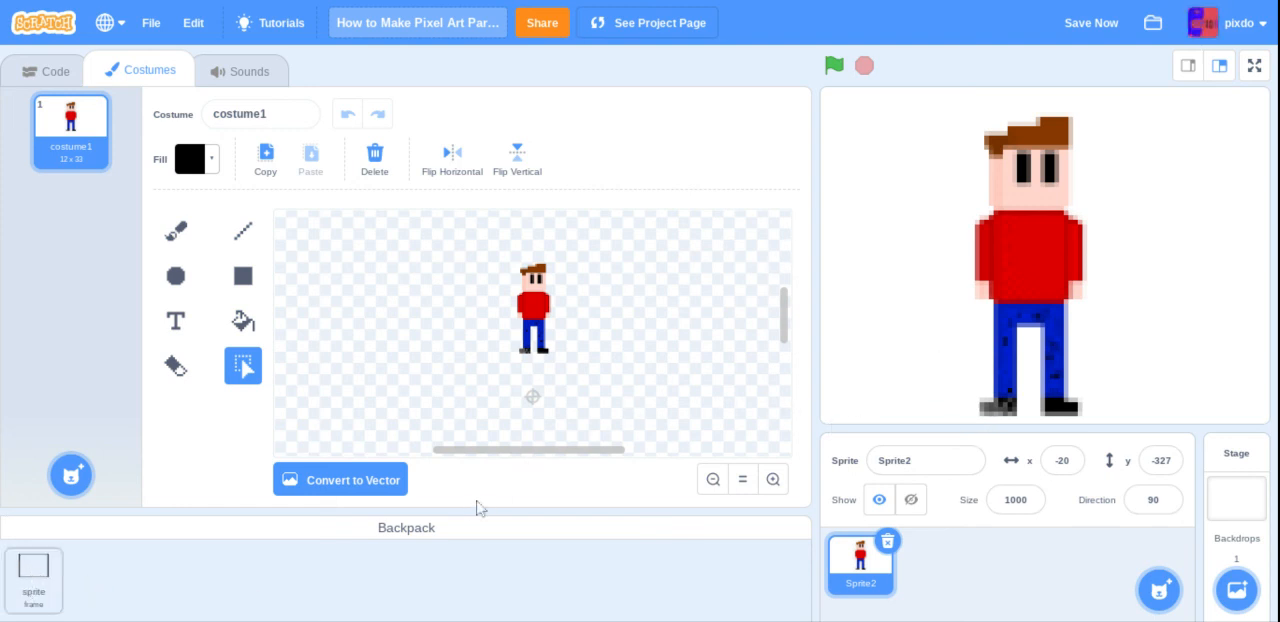
pyautogui.click(443, 530)
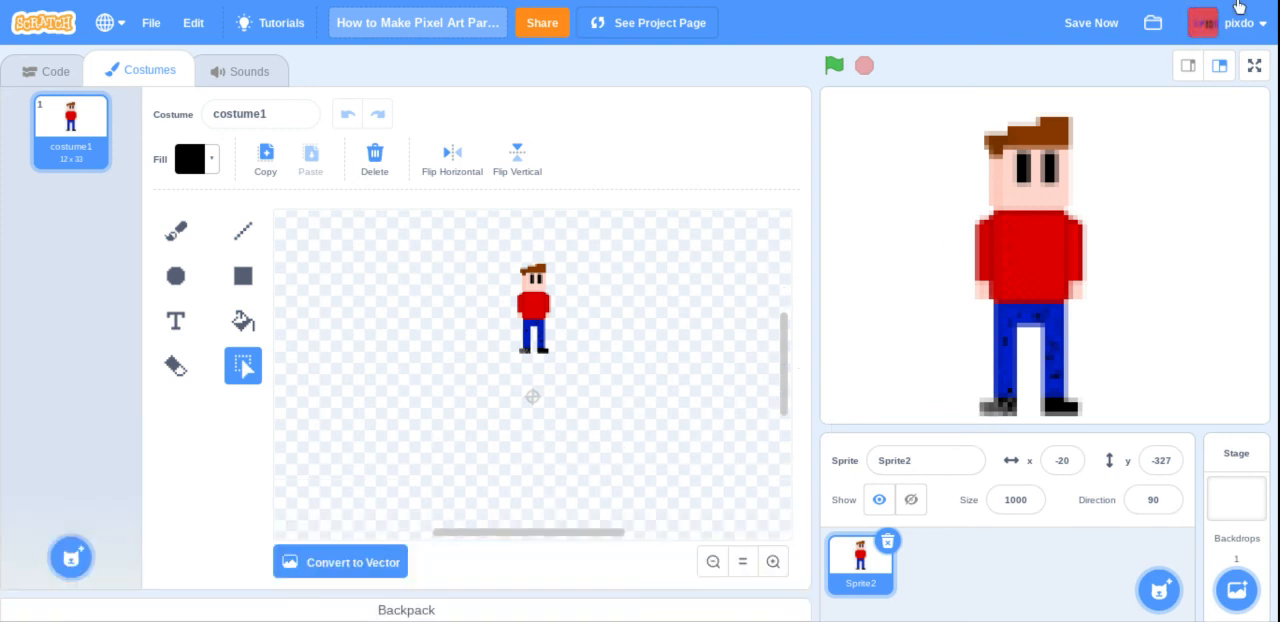